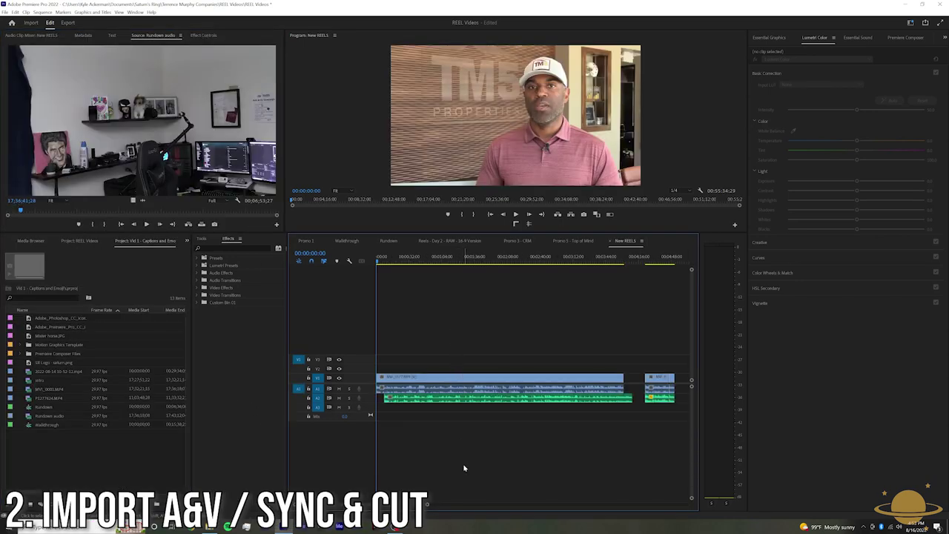
- Synchronize the camera clip with its separate audio in New REELS, trim it, and deselect
{"action": "left_click_drag", "start_coordinate": [464, 468], "coordinate": [460, 401]}
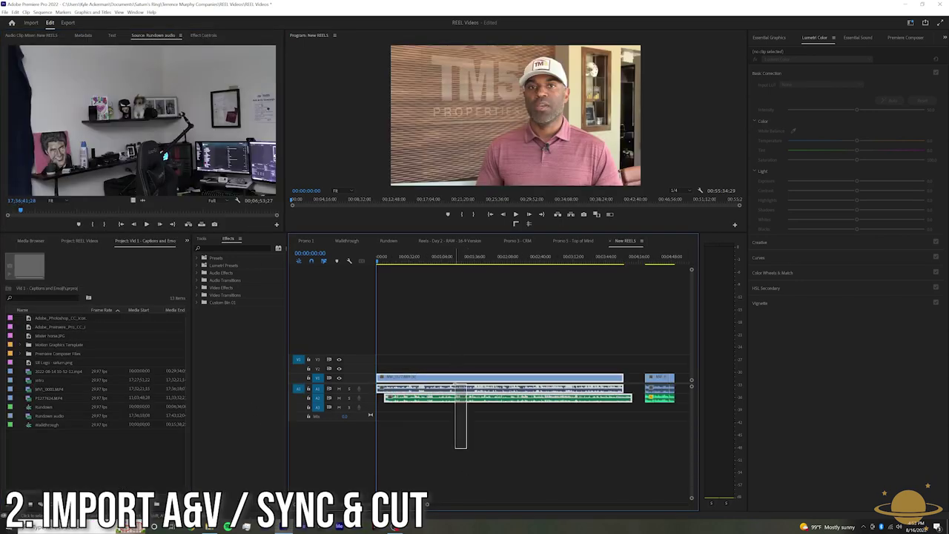
{"action": "right_click", "coordinate": [467, 385]}
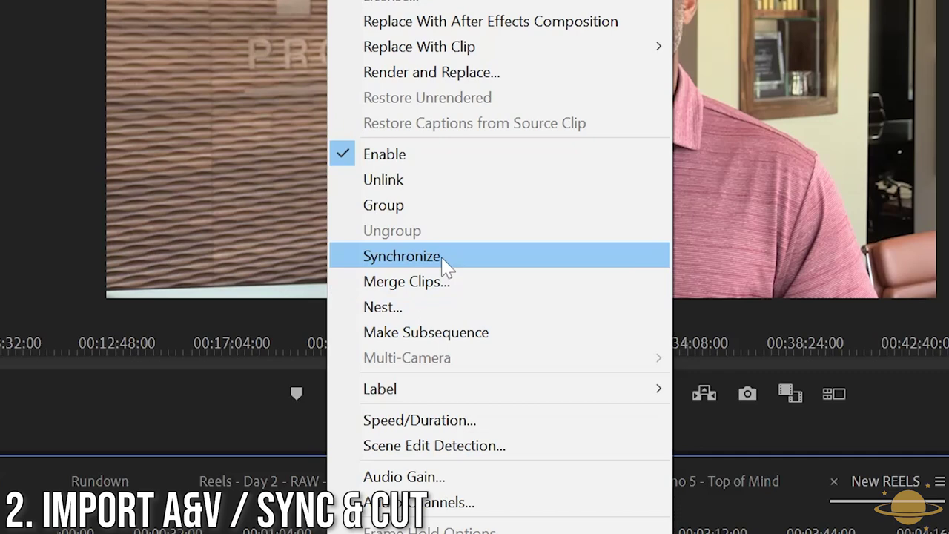
{"action": "left_click", "coordinate": [401, 256]}
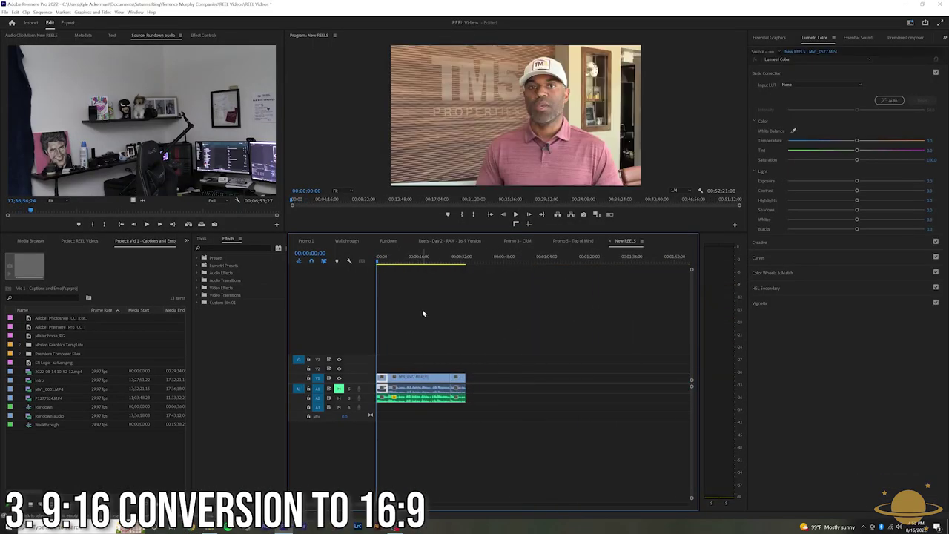
{"action": "left_click", "coordinate": [423, 315]}
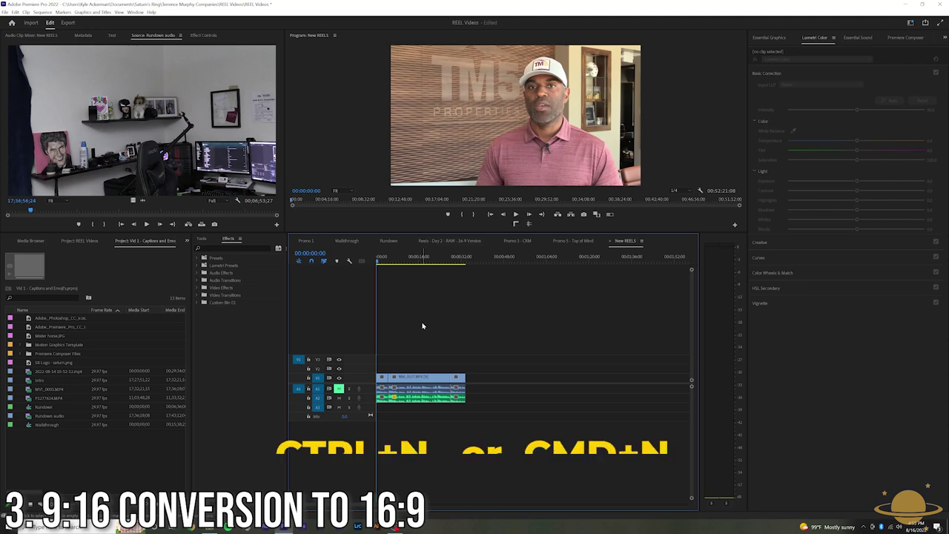
- Create the new Promo Series sequence with a 1080-wide frame size
{"action": "key", "text": "ctrl+n"}
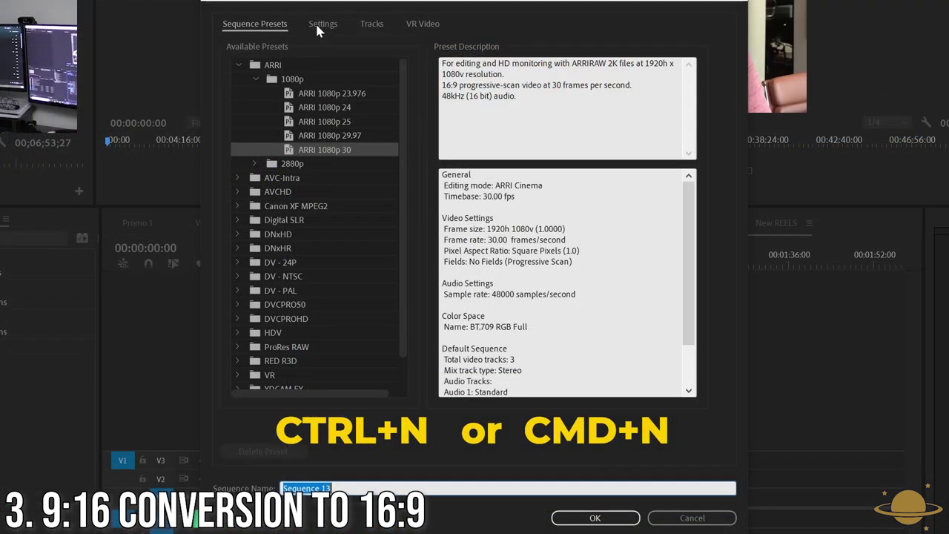
{"action": "left_click", "coordinate": [321, 24]}
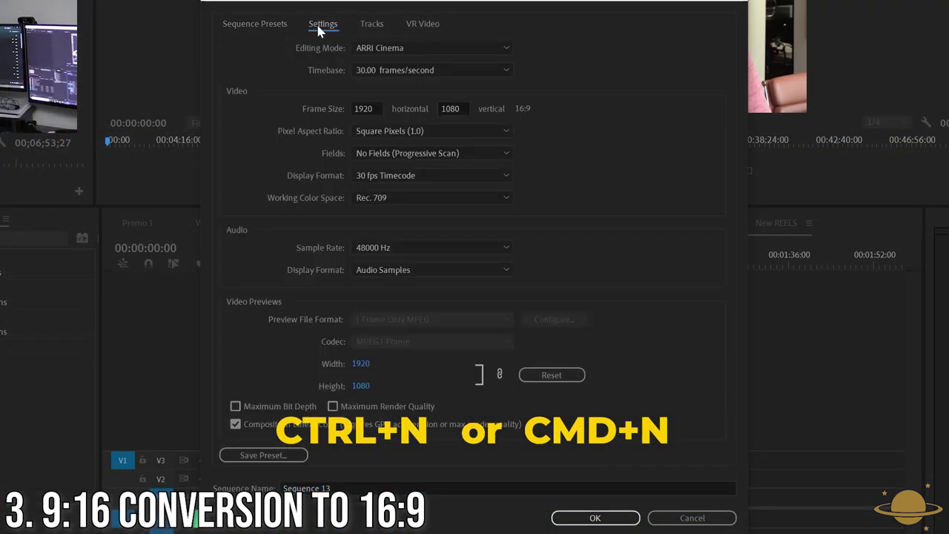
{"action": "left_click", "coordinate": [379, 108]}
{"action": "key", "text": "Tab"}
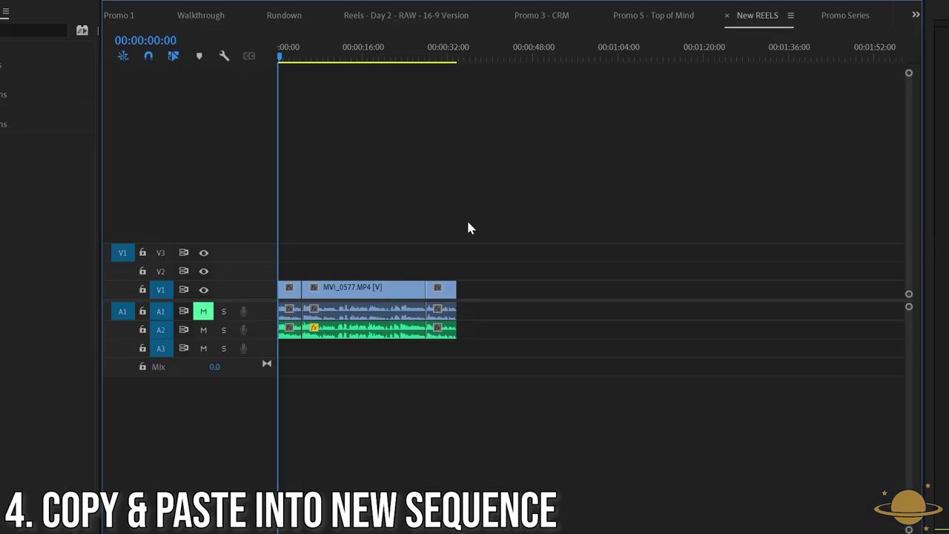
- Copy the trimmed clips from New REELS and paste them into Promo Series
{"action": "left_click_drag", "start_coordinate": [466, 218], "coordinate": [231, 362]}
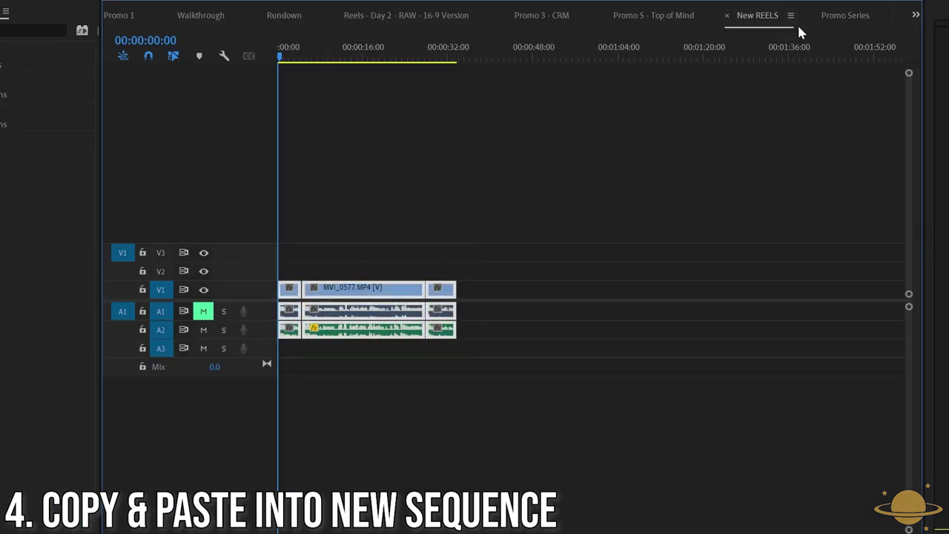
{"action": "left_click", "coordinate": [845, 15]}
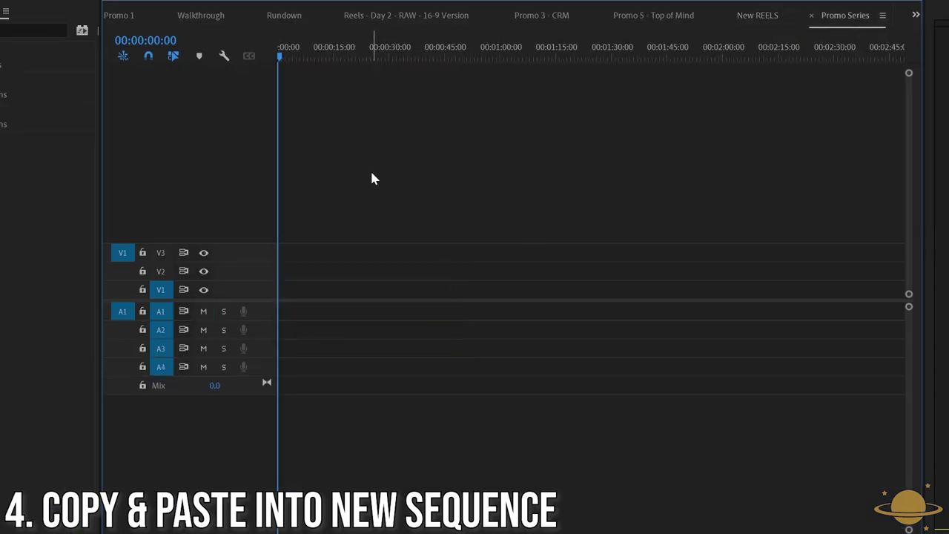
{"action": "key", "text": "ctrl+v"}
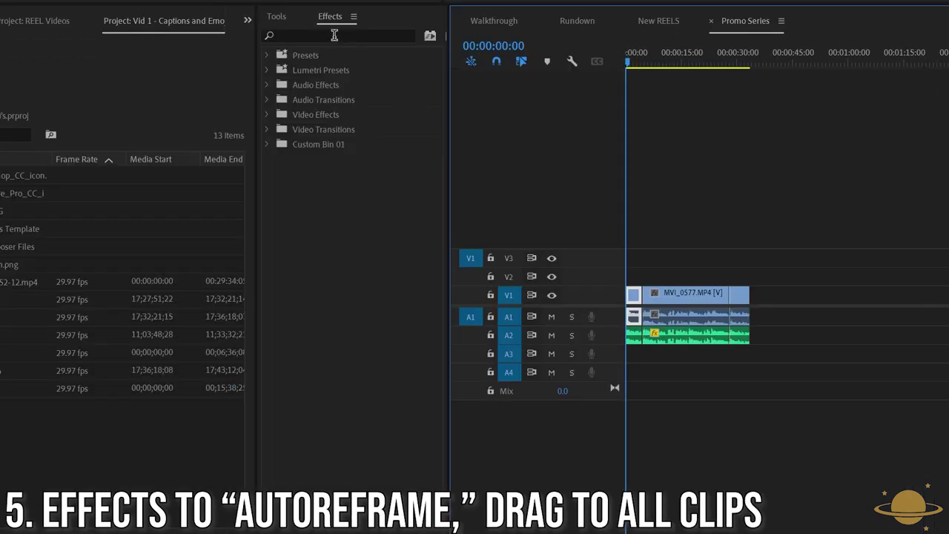
- Apply the Auto Reframe effect to the V1 clip and play back the result
{"action": "left_click", "coordinate": [334, 35]}
{"action": "type", "text": "auto"}
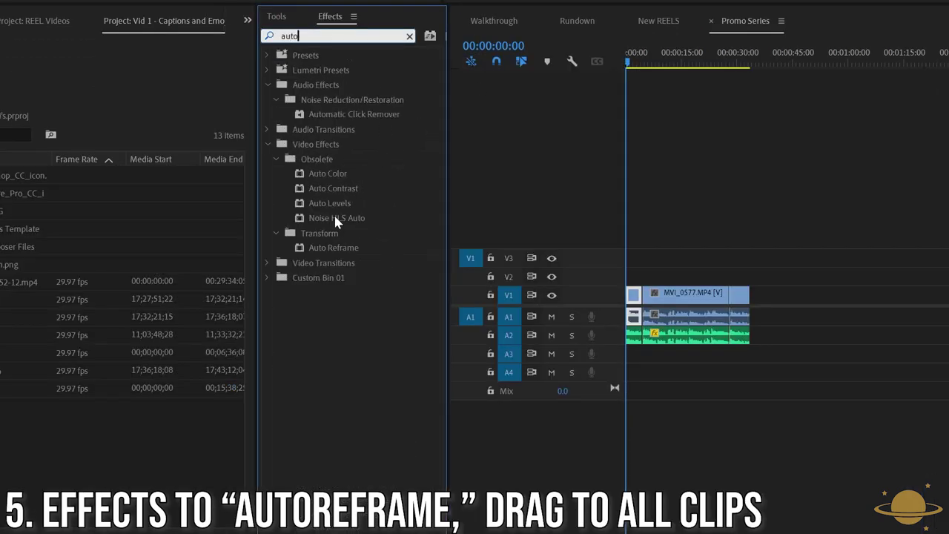
{"action": "left_click_drag", "start_coordinate": [345, 248], "coordinate": [636, 294]}
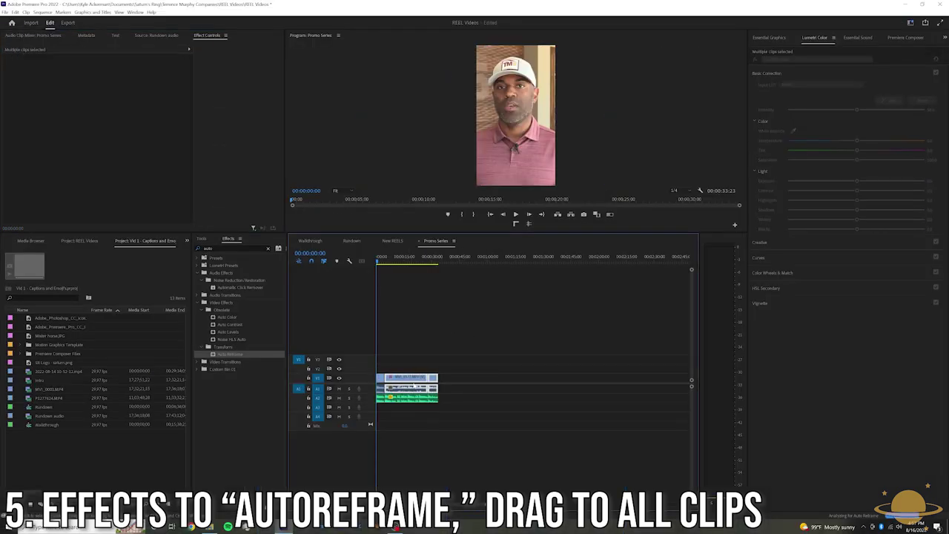
{"action": "key", "text": "space"}
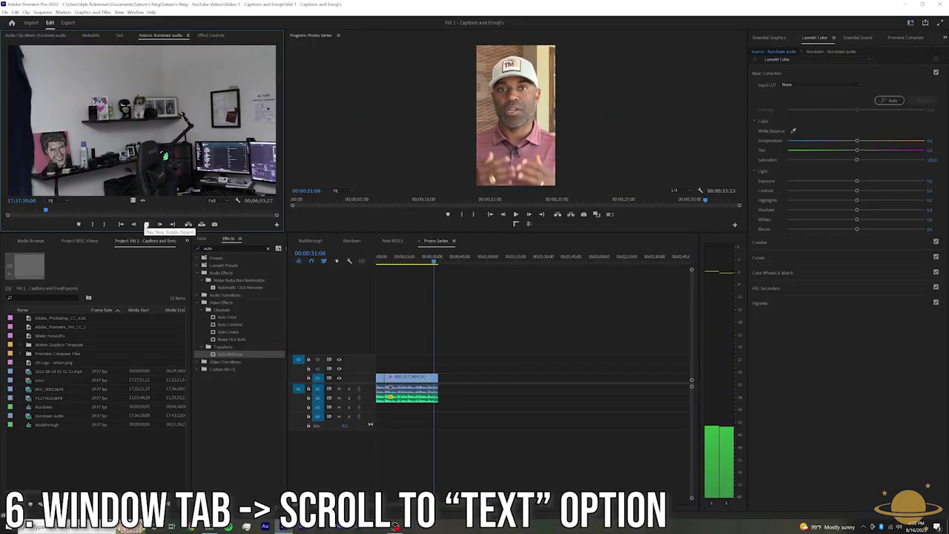
{"action": "left_click", "coordinate": [146, 224]}
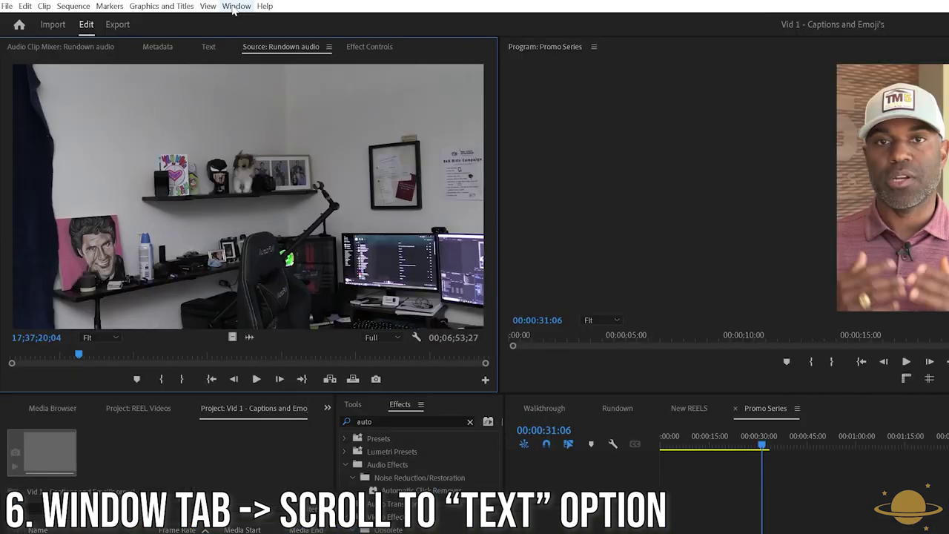
- Open the Text panel and transcribe the Promo Series sequence from the Audio 2 track
{"action": "left_click", "coordinate": [236, 6]}
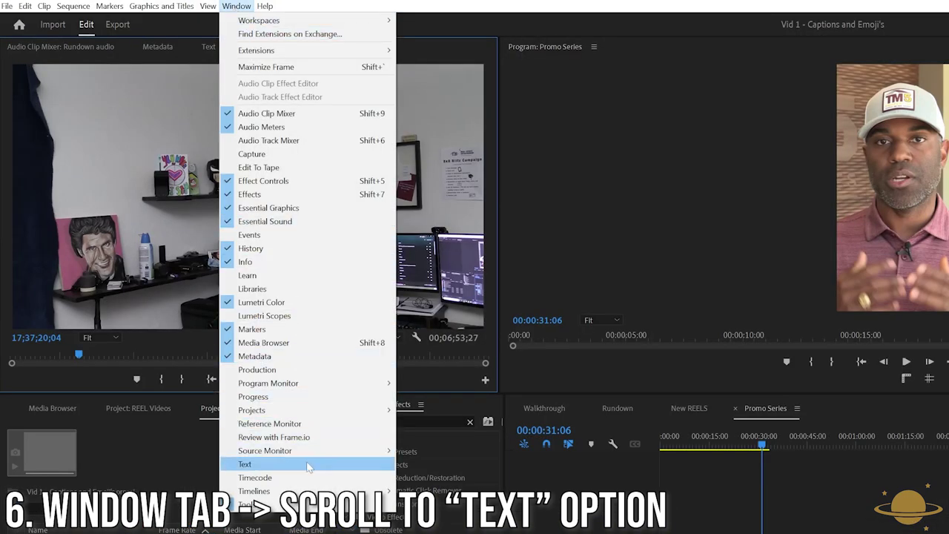
{"action": "left_click", "coordinate": [244, 465]}
{"action": "left_click", "coordinate": [259, 202]}
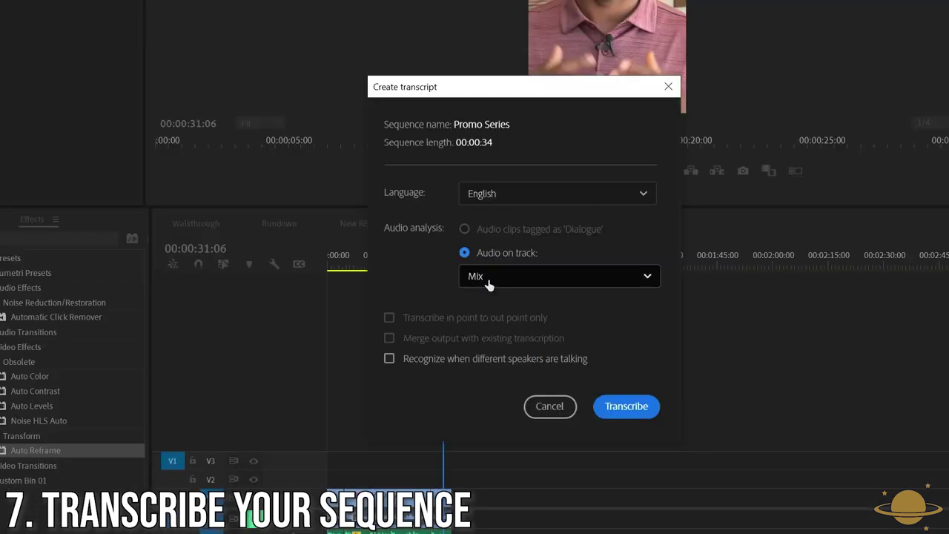
{"action": "left_click", "coordinate": [487, 281]}
{"action": "left_click", "coordinate": [496, 335]}
{"action": "left_click", "coordinate": [645, 406]}
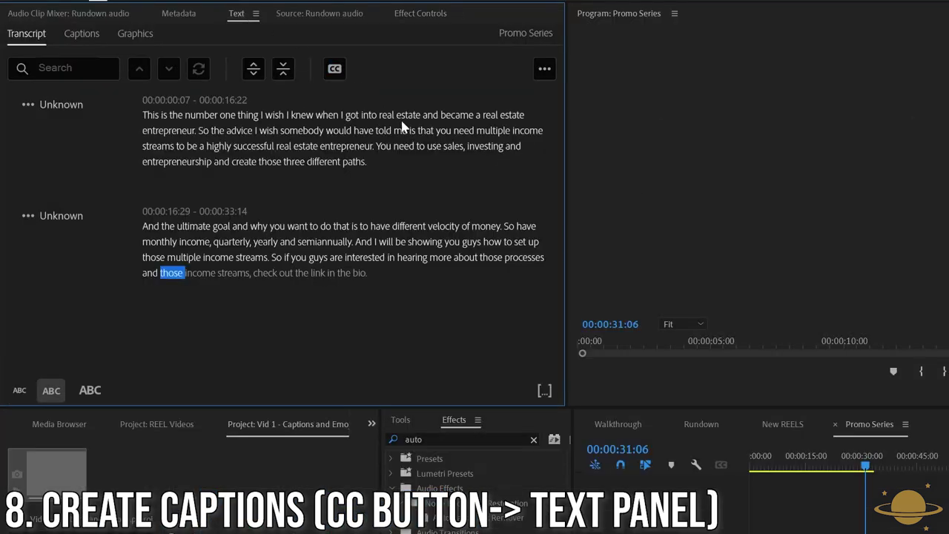
- Generate single-line subtitle captions from the transcript onto a caption track
{"action": "left_click", "coordinate": [335, 71]}
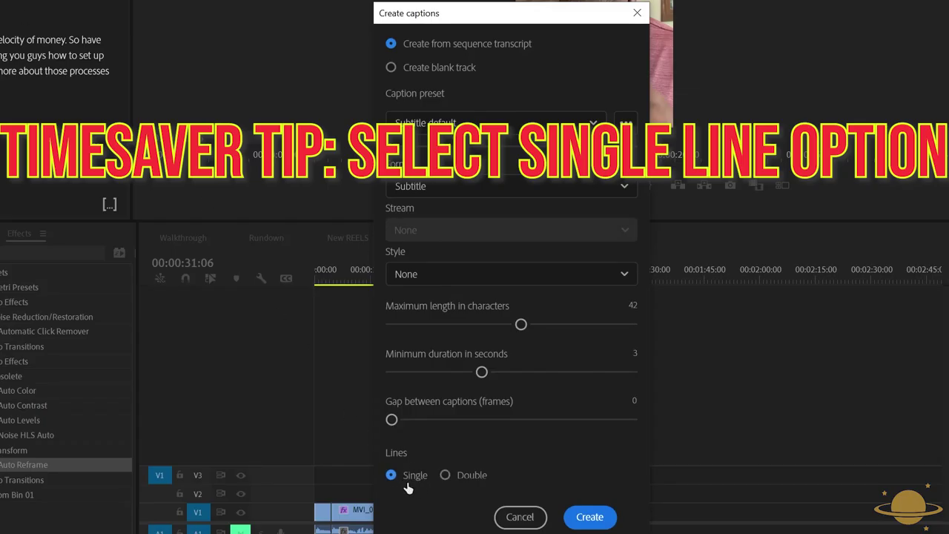
{"action": "left_click", "coordinate": [589, 517]}
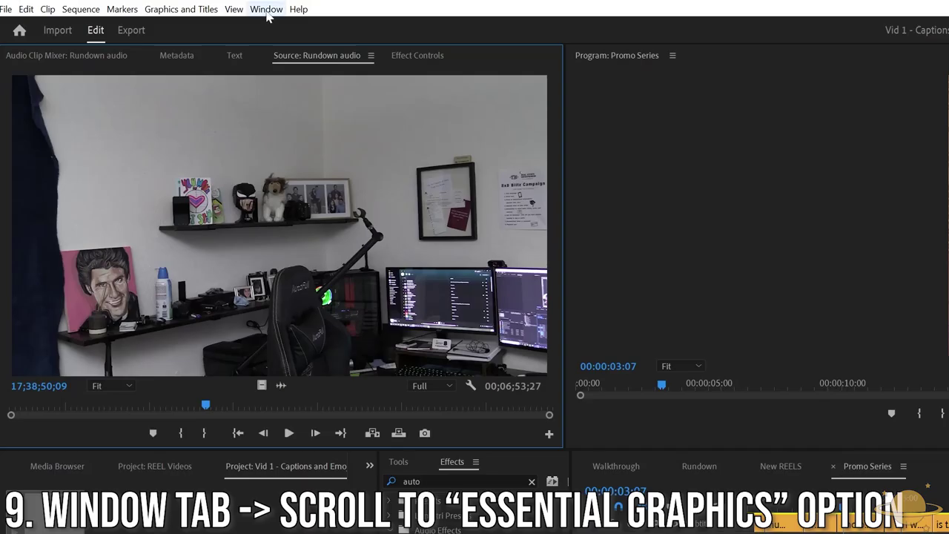
{"action": "left_click", "coordinate": [266, 9]}
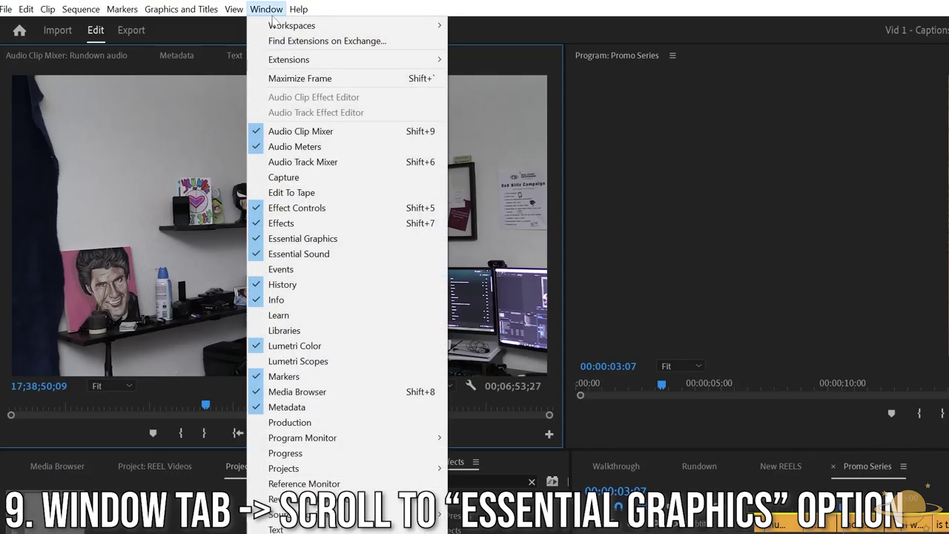
- Open Essential Graphics in Edit mode and select the 'and became a real estate' caption
{"action": "left_click", "coordinate": [359, 246]}
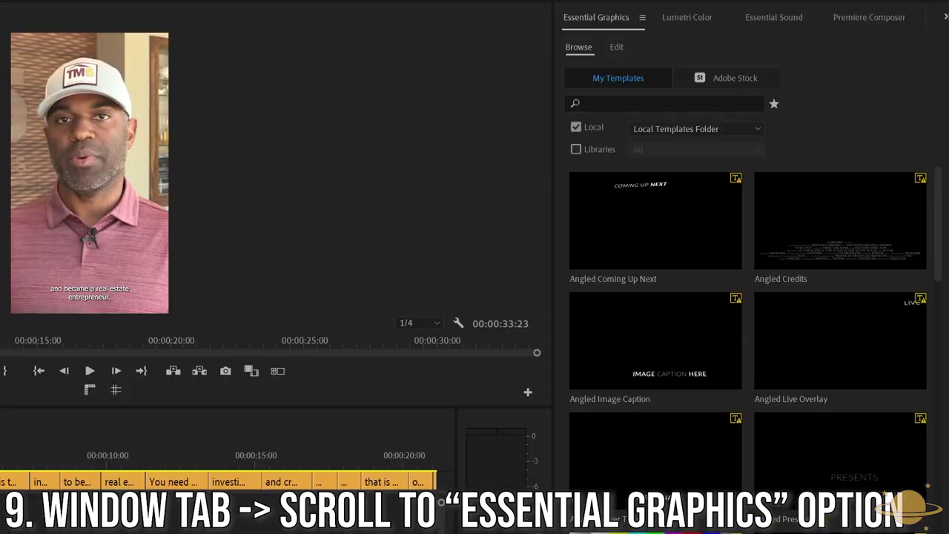
{"action": "left_click", "coordinate": [617, 48]}
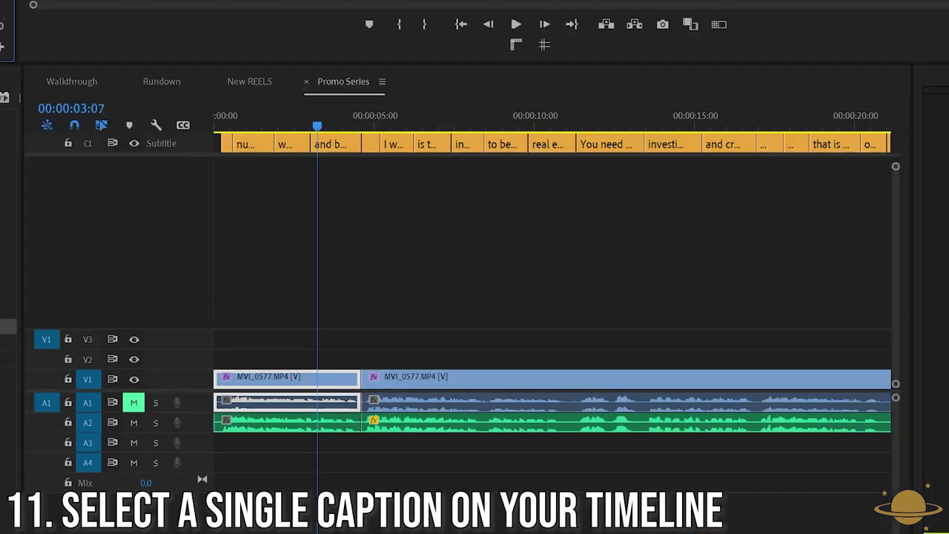
{"action": "left_click", "coordinate": [342, 146]}
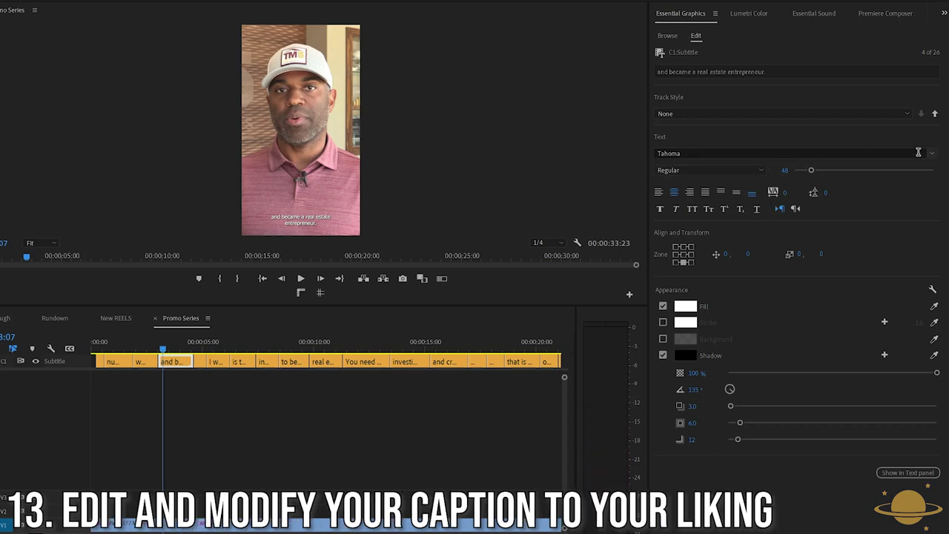
- Set the caption font to Open Sans Condensed Bold and enlarge it to size 147
{"action": "left_click", "coordinate": [932, 153]}
{"action": "scroll", "coordinate": [863, 342], "scroll_direction": "down", "scroll_amount": 10}
{"action": "scroll", "coordinate": [863, 342], "scroll_direction": "down", "scroll_amount": 3}
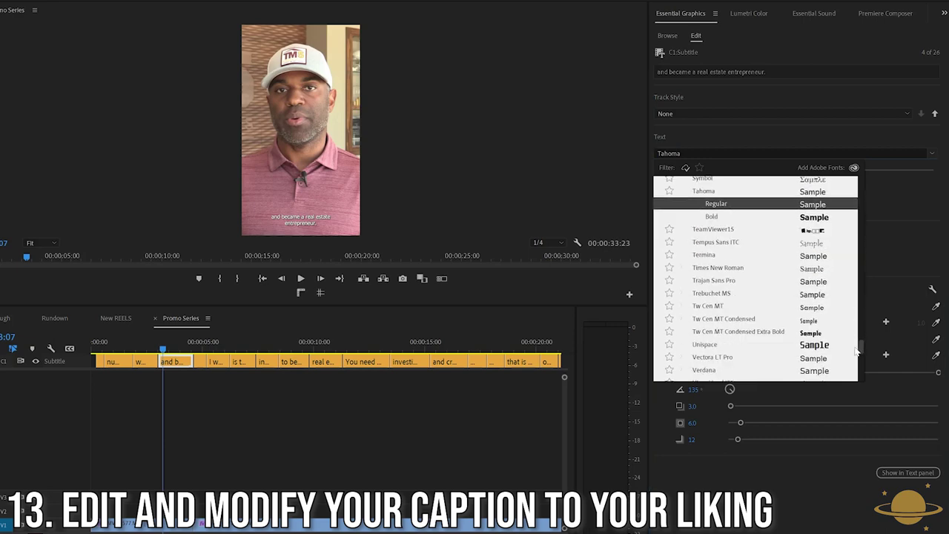
{"action": "left_click", "coordinate": [712, 215]}
{"action": "left_click_drag", "start_coordinate": [804, 171], "coordinate": [846, 172]}
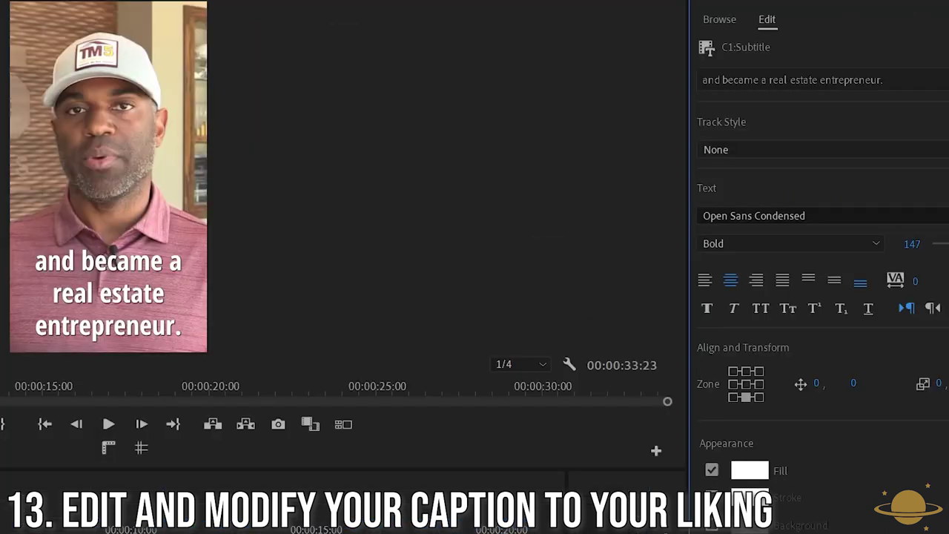
- Place the caption in the bottom-centre zone, then raise it higher in the frame
{"action": "left_click", "coordinate": [676, 261]}
{"action": "left_click", "coordinate": [676, 247]}
{"action": "left_click", "coordinate": [750, 371]}
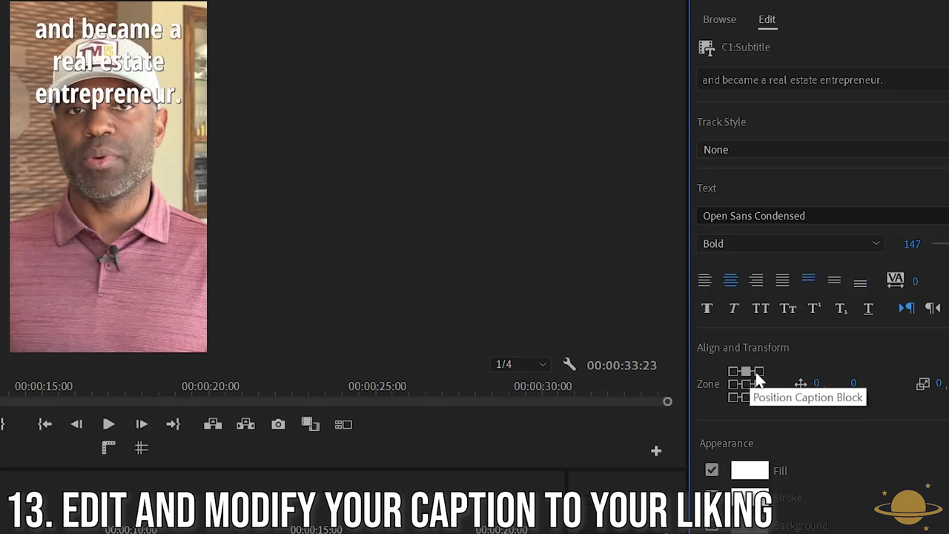
{"action": "left_click", "coordinate": [758, 383]}
{"action": "left_click", "coordinate": [758, 396]}
{"action": "left_click", "coordinate": [746, 383]}
{"action": "left_click", "coordinate": [745, 397]}
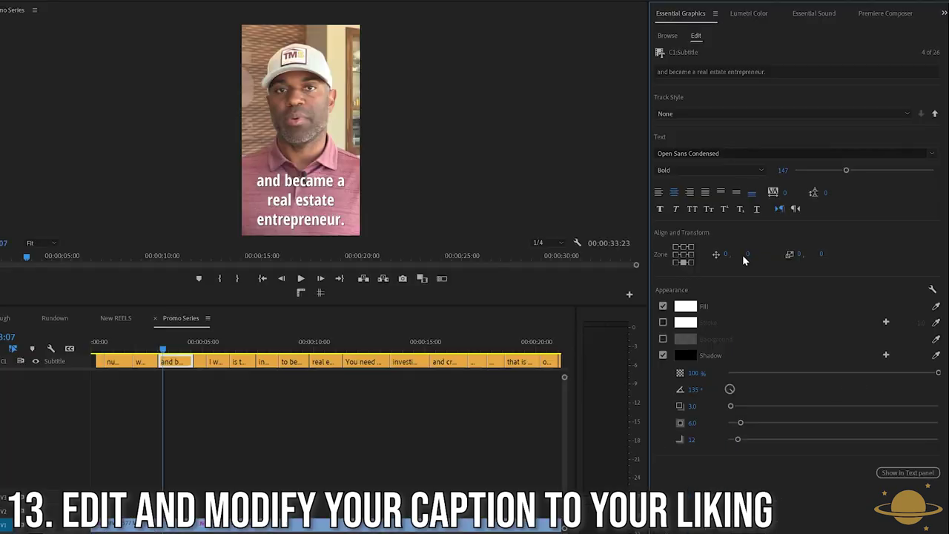
{"action": "left_click_drag", "start_coordinate": [748, 257], "coordinate": [696, 232]}
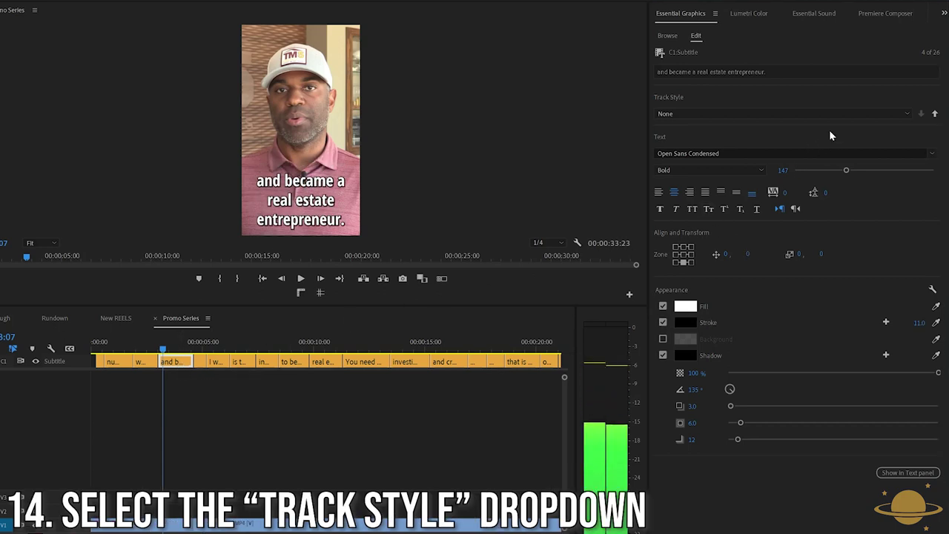
- Start a new track style from the caption's formatting and clear its default name
{"action": "left_click", "coordinate": [894, 116]}
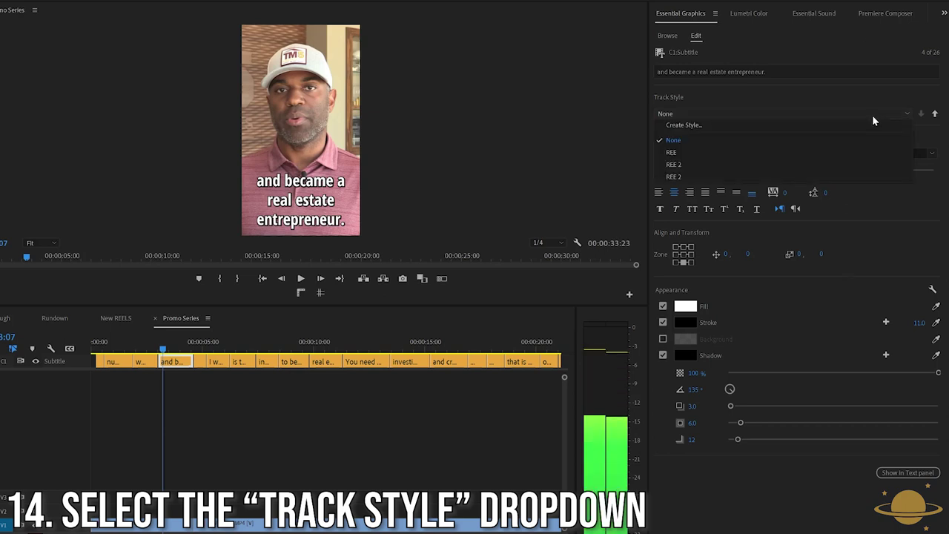
{"action": "left_click", "coordinate": [858, 126]}
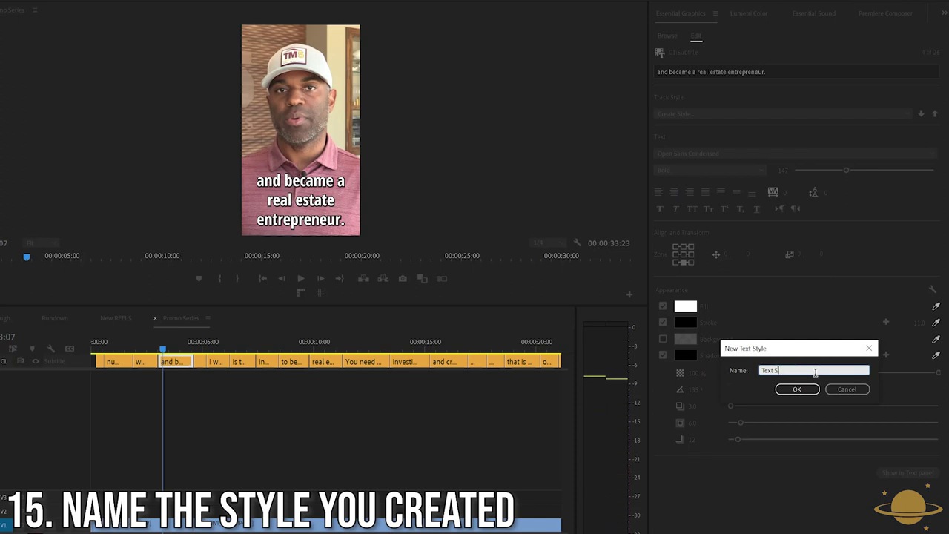
{"action": "key", "text": "BackSpace"}
{"action": "key", "text": "BackSpace"}
{"action": "key", "text": "BackSpace"}
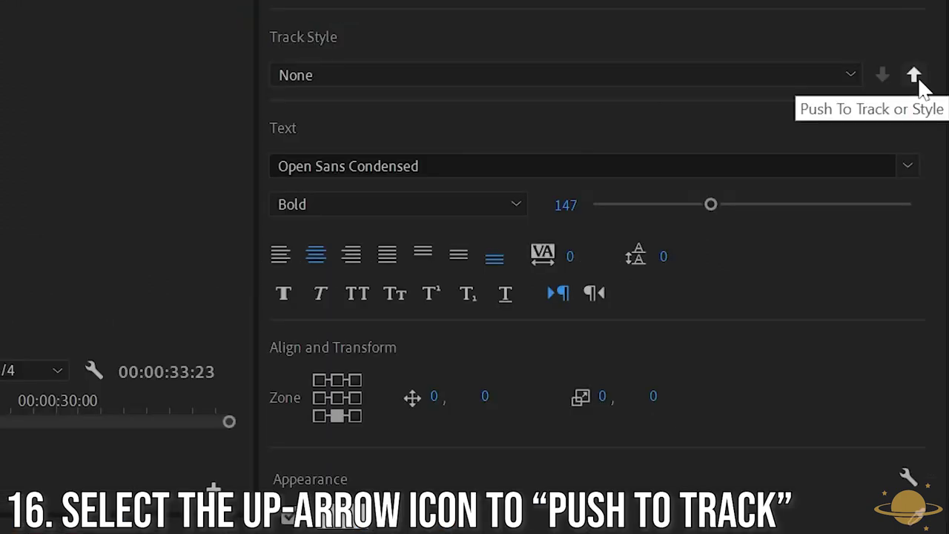
- Push caption 4's style to all captions on the track
{"action": "left_click", "coordinate": [917, 78]}
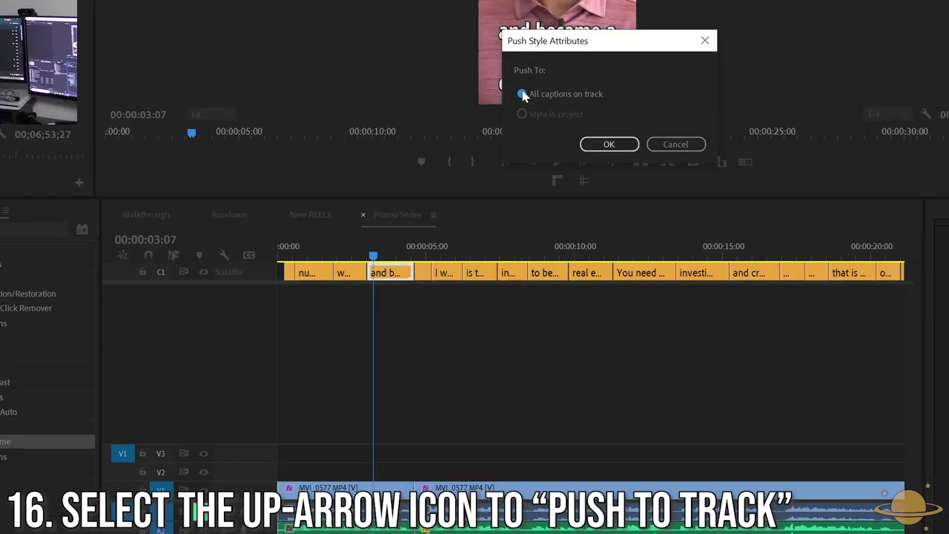
{"action": "left_click", "coordinate": [621, 144]}
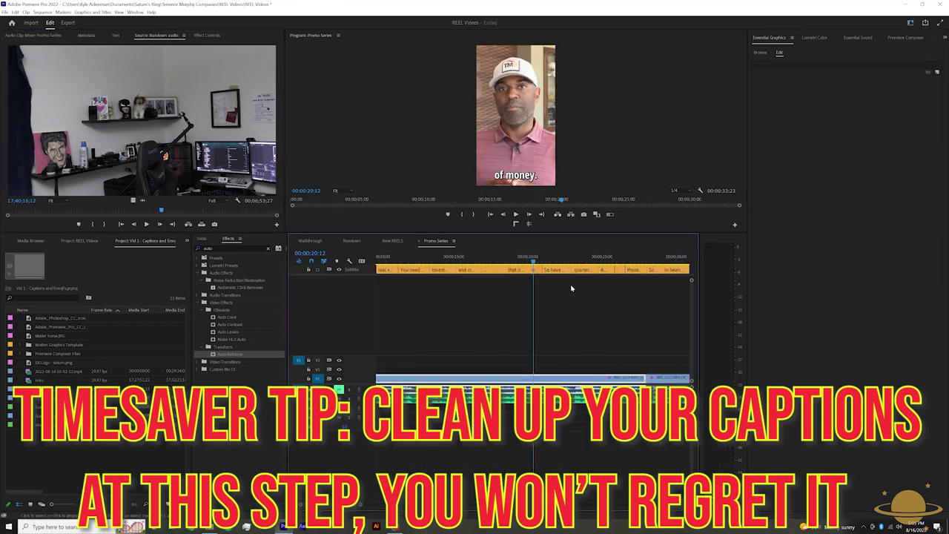
- Correct the caption typo 'tho' to 'those' and return the playhead to about 7 seconds
{"action": "key", "text": "minus"}
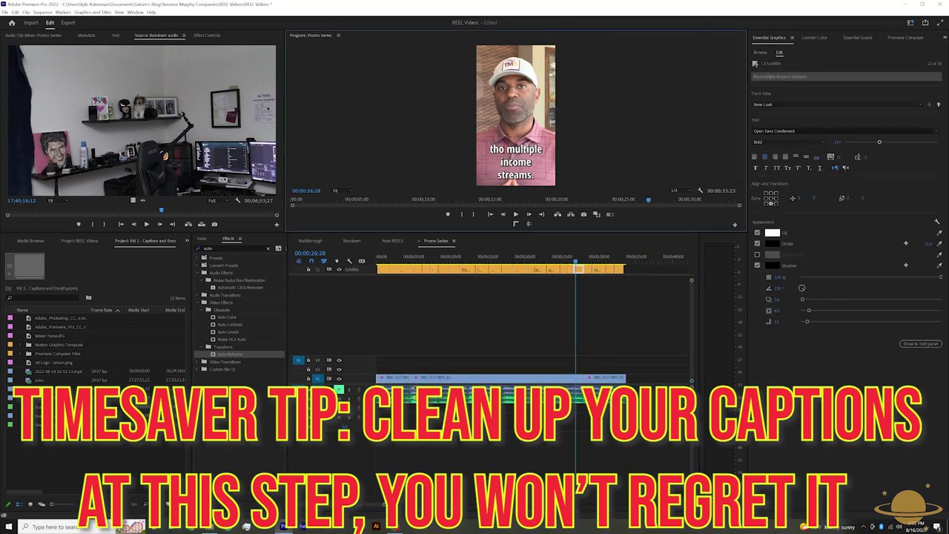
{"action": "left_click", "coordinate": [634, 316]}
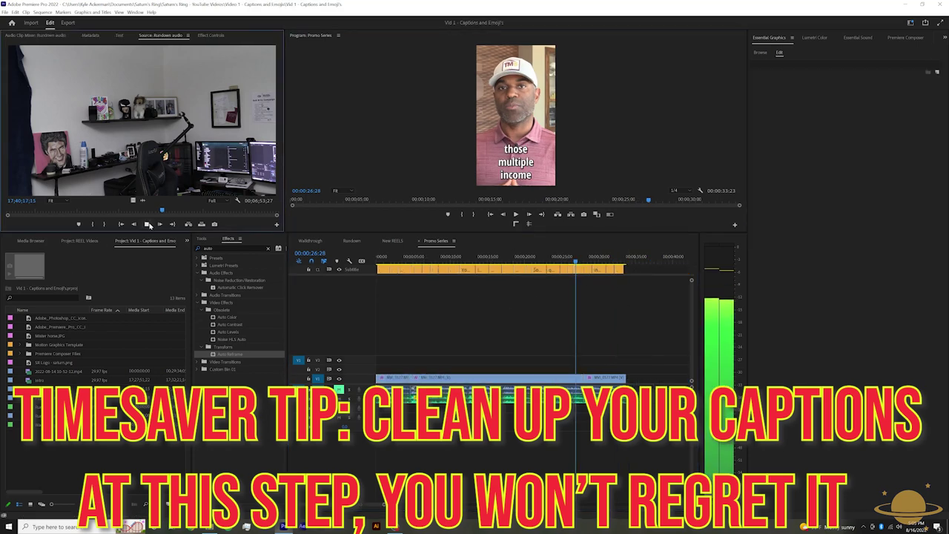
{"action": "double_click", "coordinate": [399, 269]}
{"action": "left_click", "coordinate": [435, 258]}
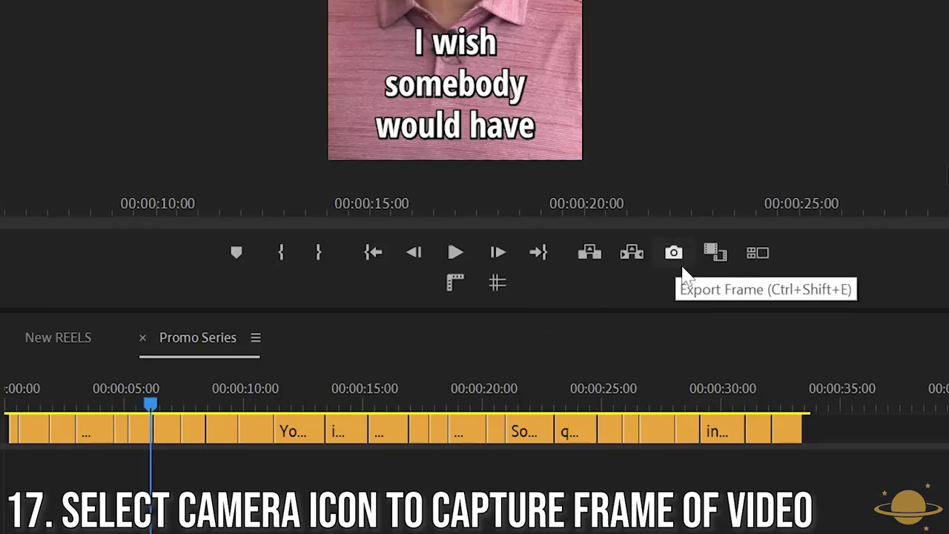
- Export the current frame as a PNG still named 'Frame for Photoshop' instead of the default name
{"action": "left_click", "coordinate": [676, 255]}
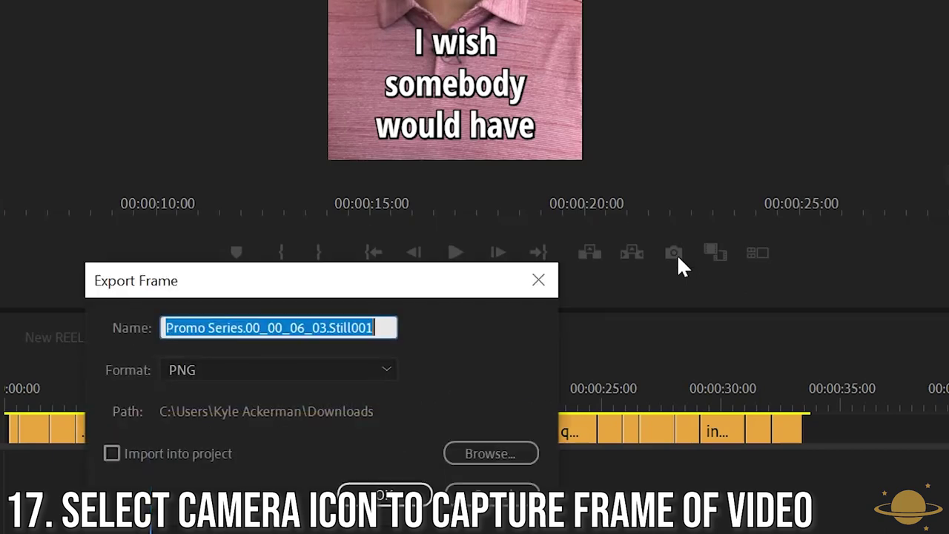
{"action": "left_click_drag", "start_coordinate": [386, 330], "coordinate": [138, 324]}
{"action": "key", "text": "BackSpace"}
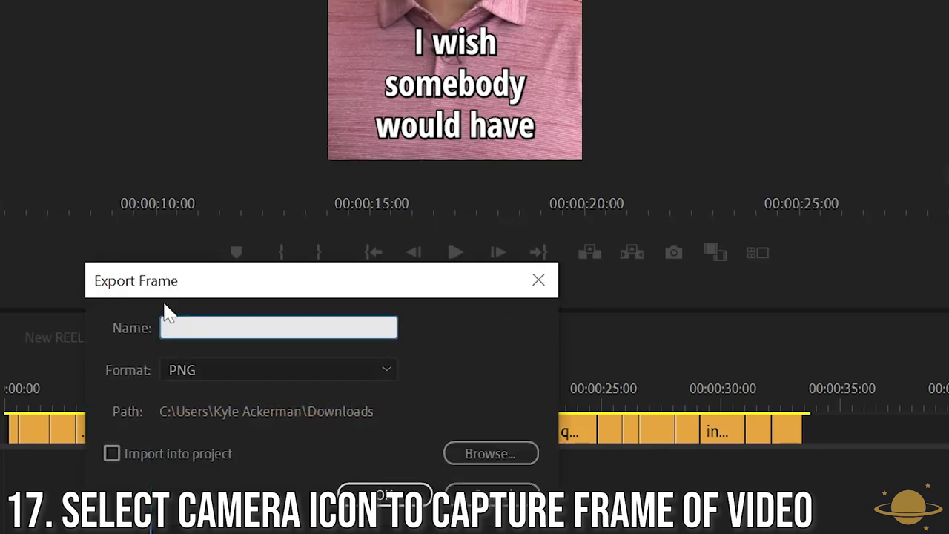
{"action": "type", "text": "Fram"}
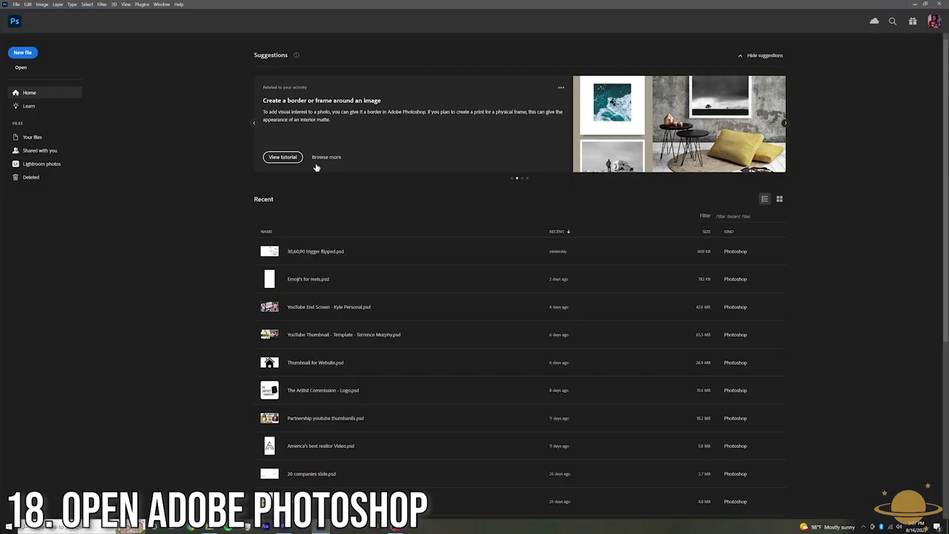
- Create a portrait 1080 x 1920 Photoshop document with a transparent background
{"action": "left_click", "coordinate": [21, 54]}
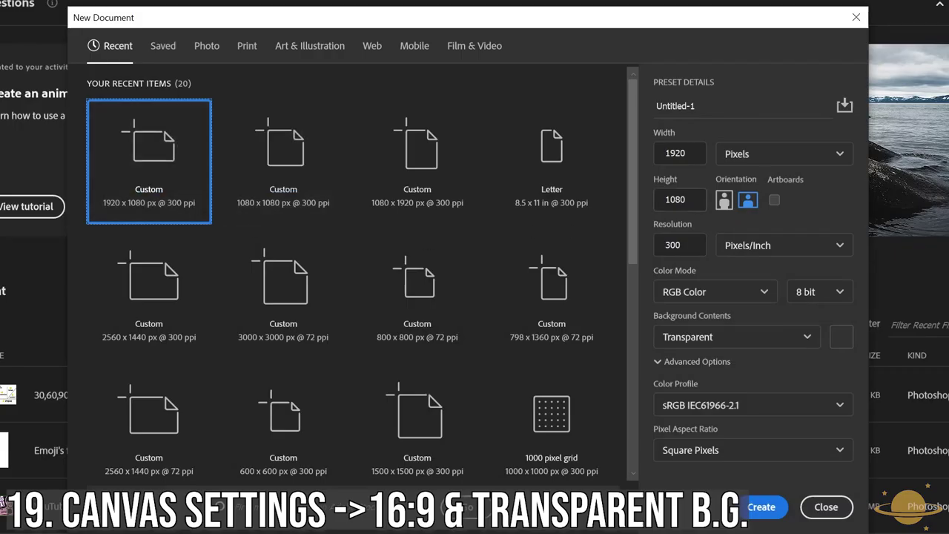
{"action": "left_click", "coordinate": [724, 201]}
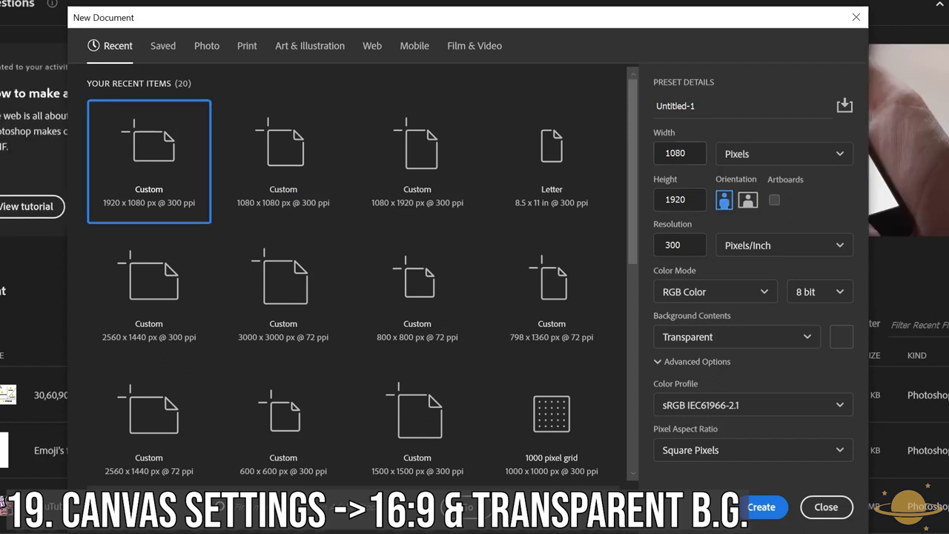
{"action": "left_click", "coordinate": [679, 152]}
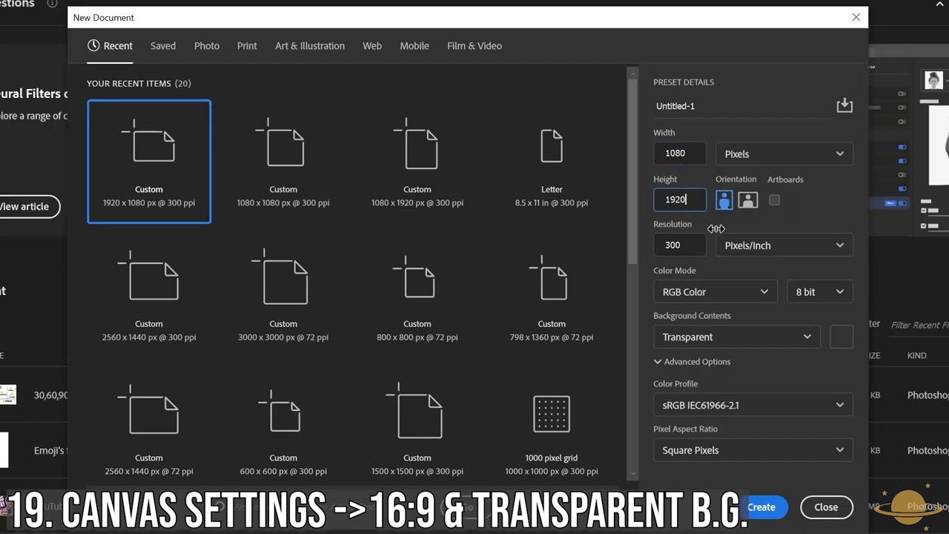
{"action": "left_click", "coordinate": [765, 337]}
{"action": "left_click", "coordinate": [738, 436]}
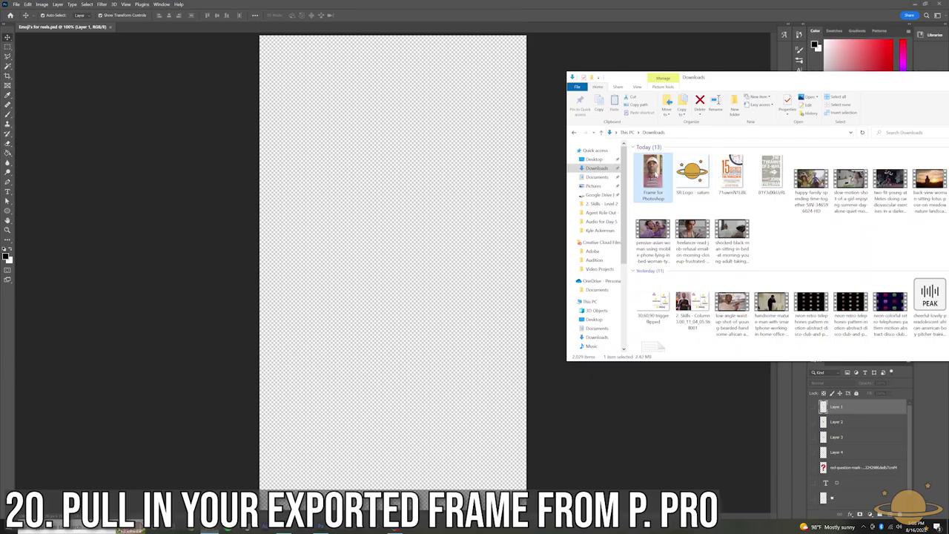
- Place the exported frame on the canvas as its own layer and show the Glyphs panel
{"action": "left_click_drag", "start_coordinate": [652, 174], "coordinate": [380, 163]}
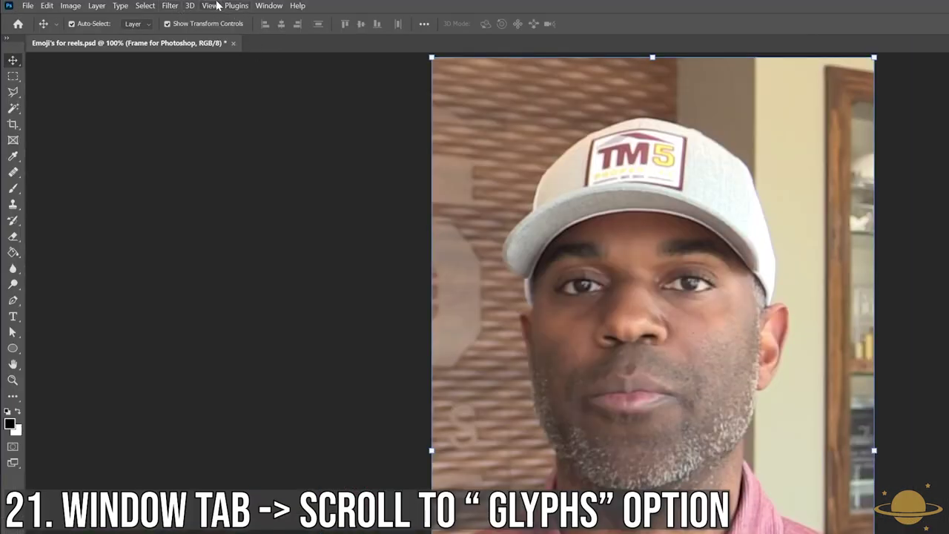
{"action": "left_click", "coordinate": [271, 7]}
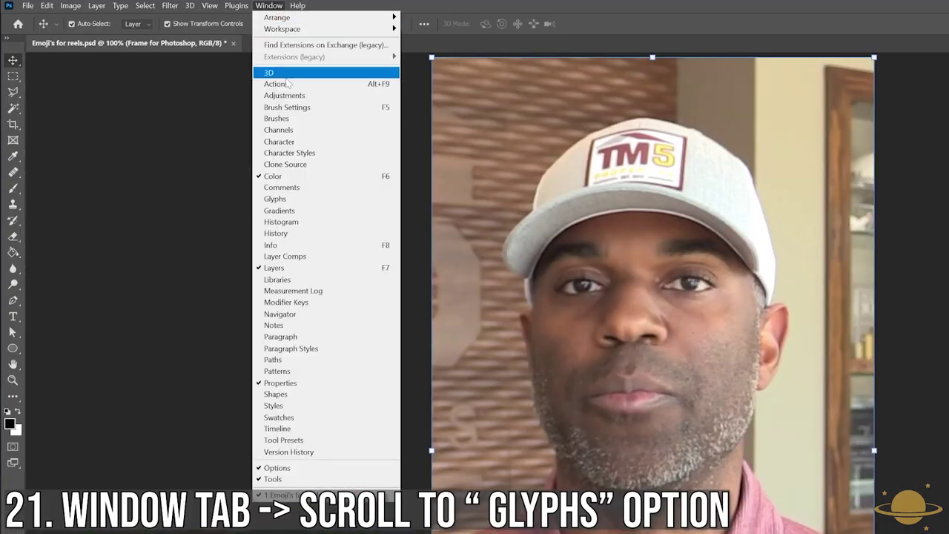
{"action": "left_click", "coordinate": [308, 200]}
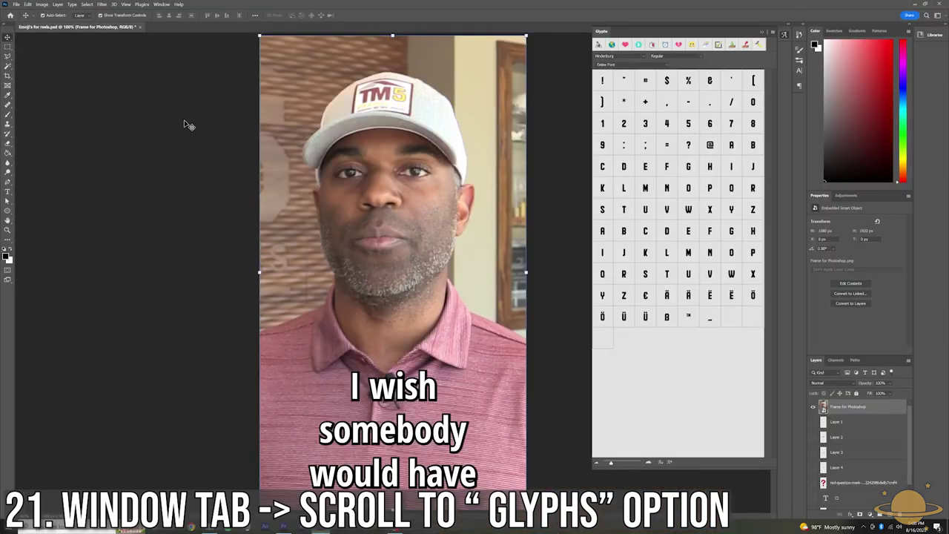
- Switch the Glyphs font to EmojiOne, browse the emoji, and add a placeholder text layer
{"action": "left_click", "coordinate": [643, 57]}
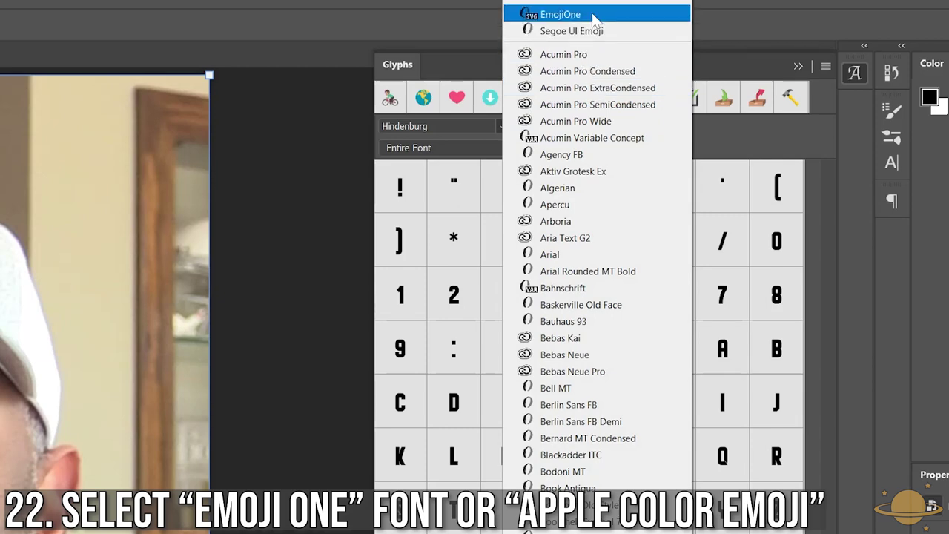
{"action": "left_click", "coordinate": [594, 15]}
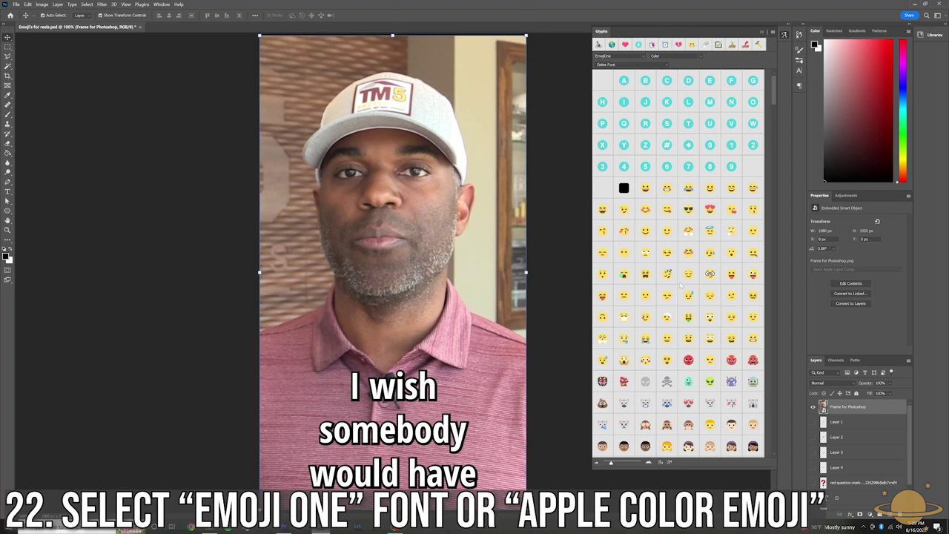
{"action": "scroll", "coordinate": [552, 519], "scroll_direction": "down", "scroll_amount": 5}
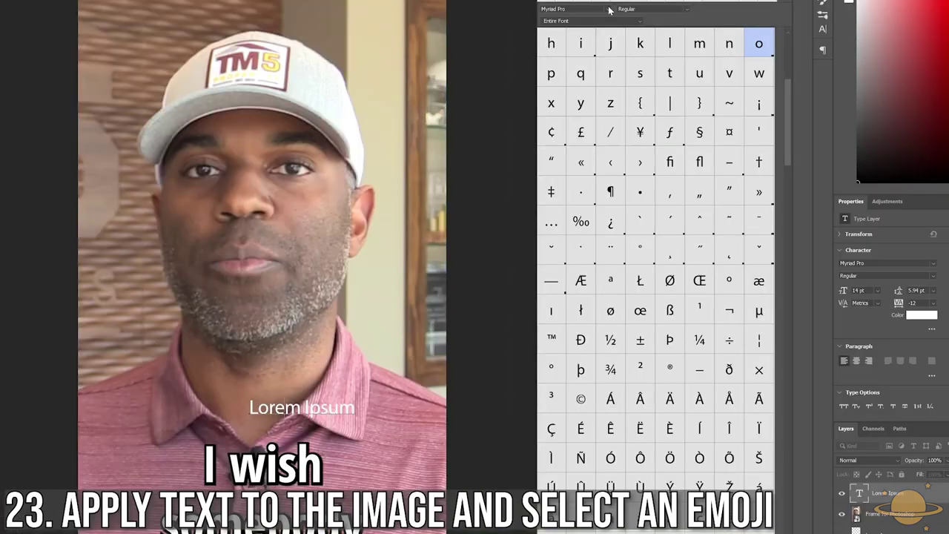
{"action": "left_click", "coordinate": [578, 9]}
- Replace the placeholder text with an EmojiOne star emoji and enlarge it above the caption
{"action": "left_click", "coordinate": [630, 22]}
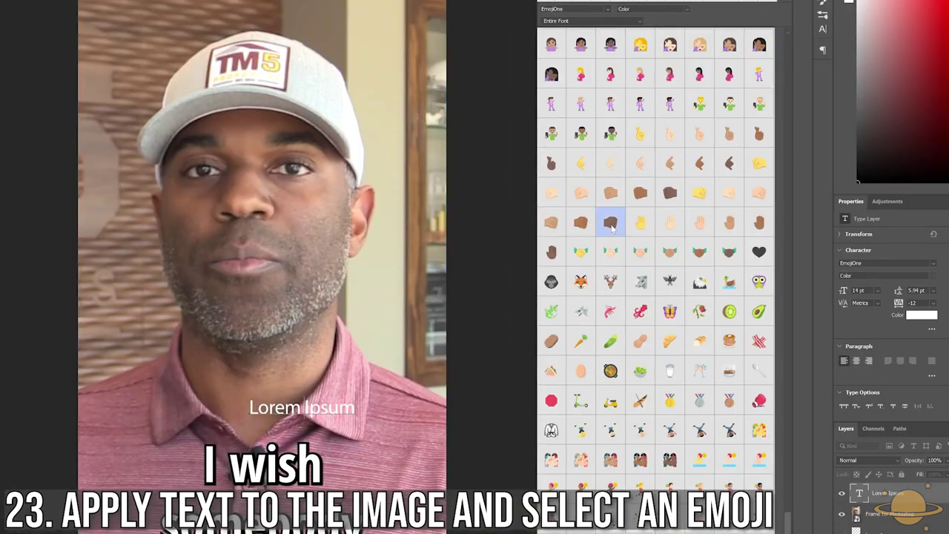
{"action": "left_click_drag", "start_coordinate": [367, 408], "coordinate": [257, 407]}
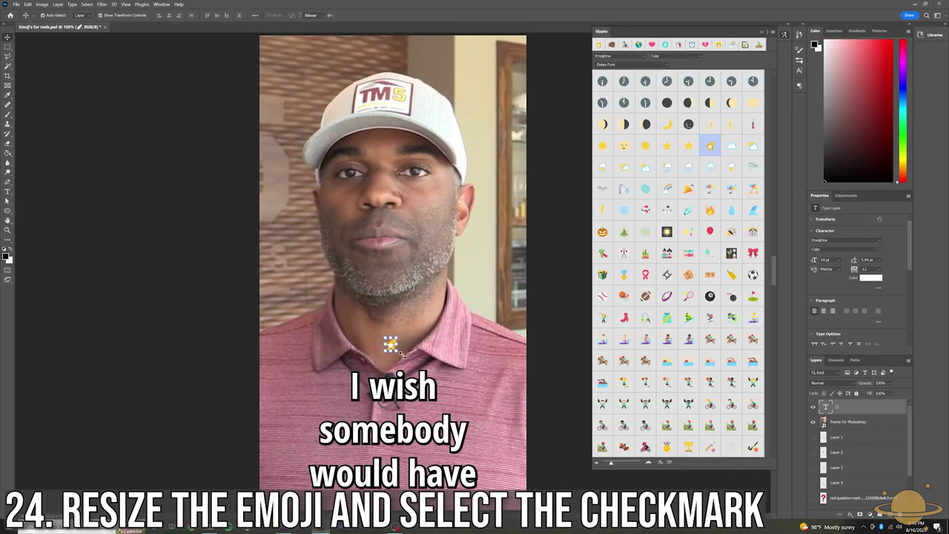
{"action": "left_click_drag", "start_coordinate": [401, 355], "coordinate": [393, 334]}
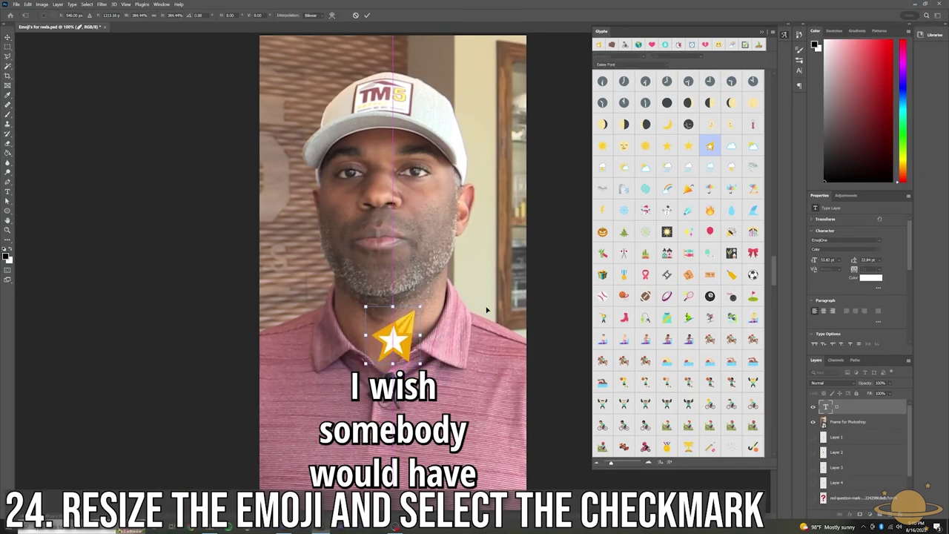
{"action": "left_click", "coordinate": [367, 16]}
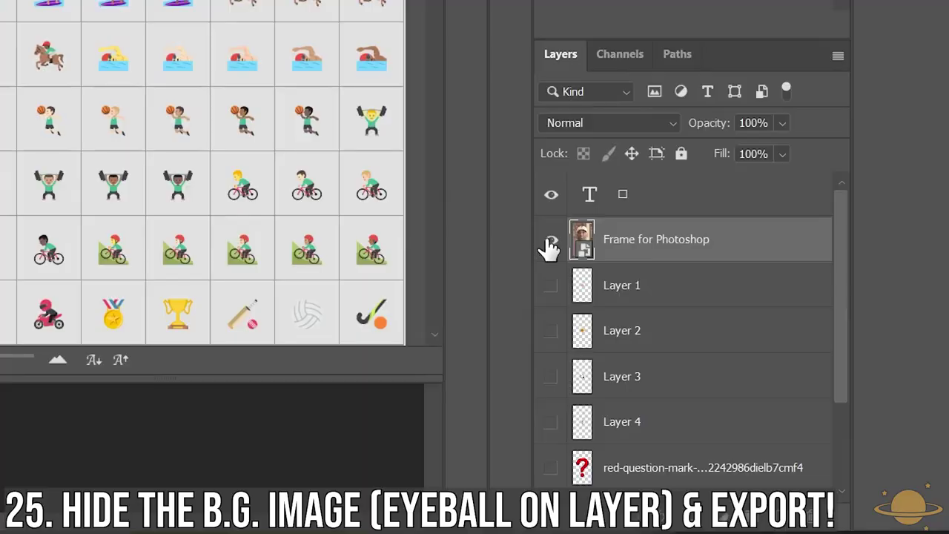
- Hide the video frame layer and Quick Export the star emoji as a PNG
{"action": "left_click", "coordinate": [551, 238]}
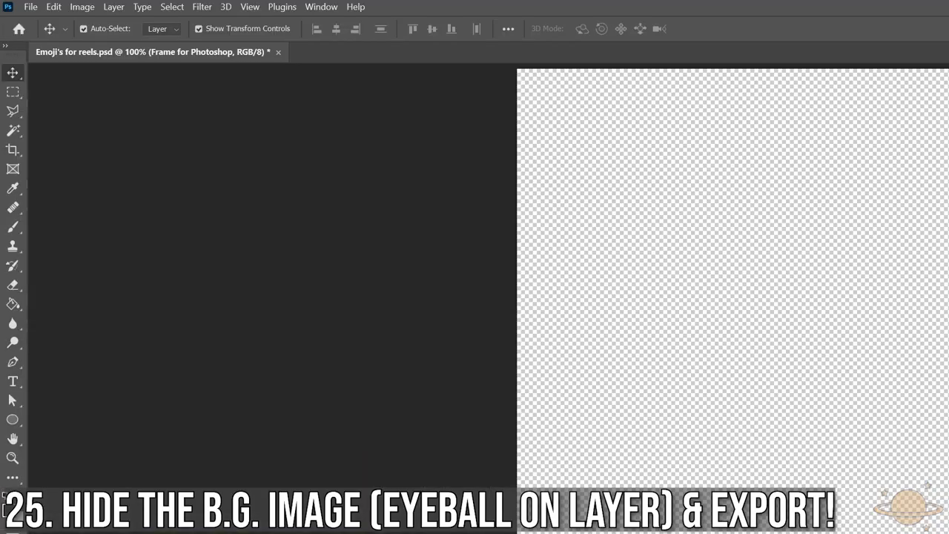
{"action": "left_click", "coordinate": [30, 8]}
{"action": "mouse_move", "coordinate": [63, 225]}
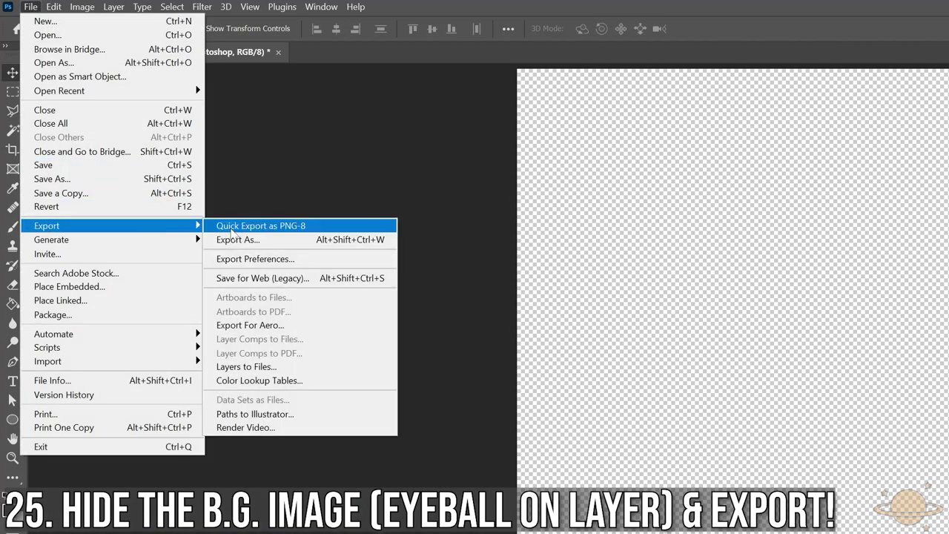
{"action": "left_click", "coordinate": [245, 221]}
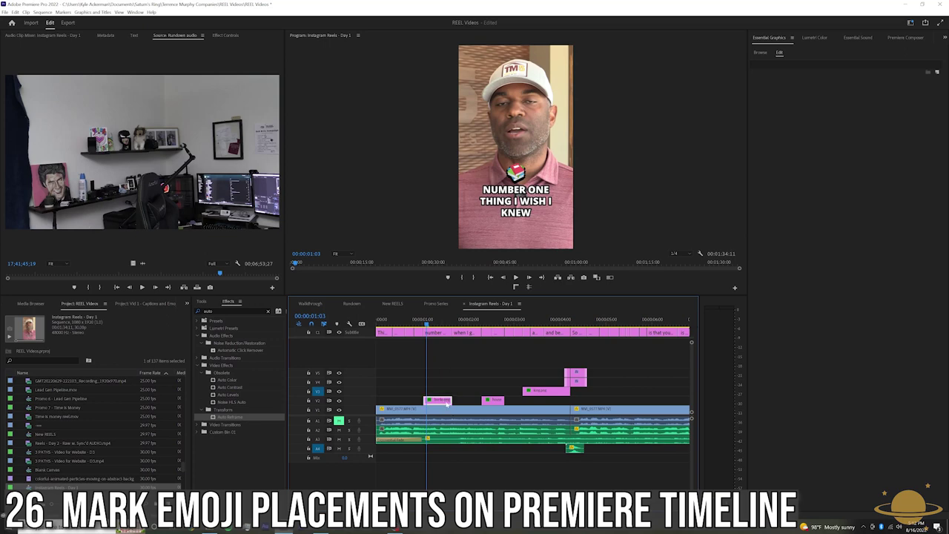
- Lengthen the first emoji clip on V2 and inspect the second emoji's Drop Shadow effects
{"action": "mouse_move", "coordinate": [449, 399]}
{"action": "left_mouse_down"}
{"action": "mouse_move", "coordinate": [463, 401]}
{"action": "mouse_move", "coordinate": [451, 402]}
{"action": "left_mouse_up"}
{"action": "left_click", "coordinate": [493, 324]}
{"action": "left_click", "coordinate": [498, 400]}
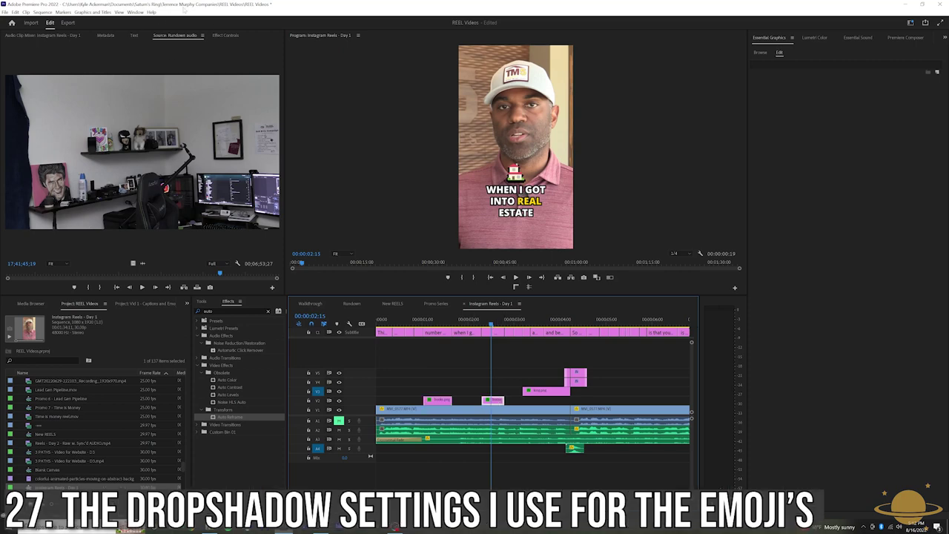
{"action": "left_click", "coordinate": [225, 34]}
{"action": "left_click", "coordinate": [46, 167]}
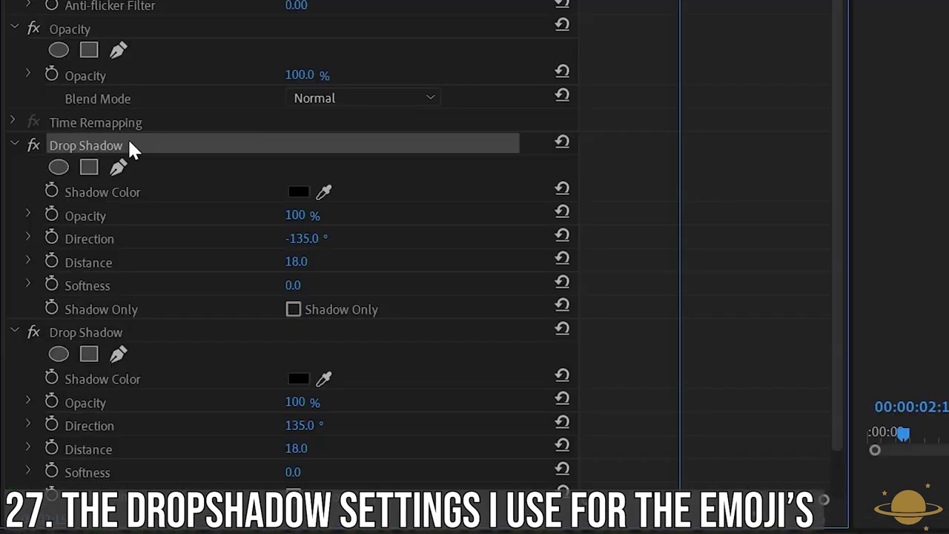
- Check the second drop shadow, then scrub and play back the reel to review caption timing
{"action": "left_click", "coordinate": [146, 333], "text": "ctrl"}
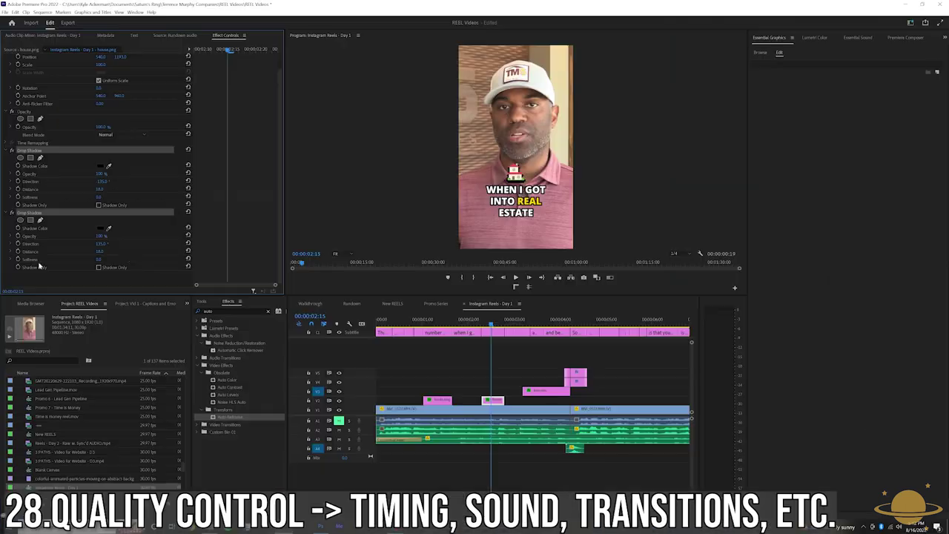
{"action": "left_click", "coordinate": [538, 320]}
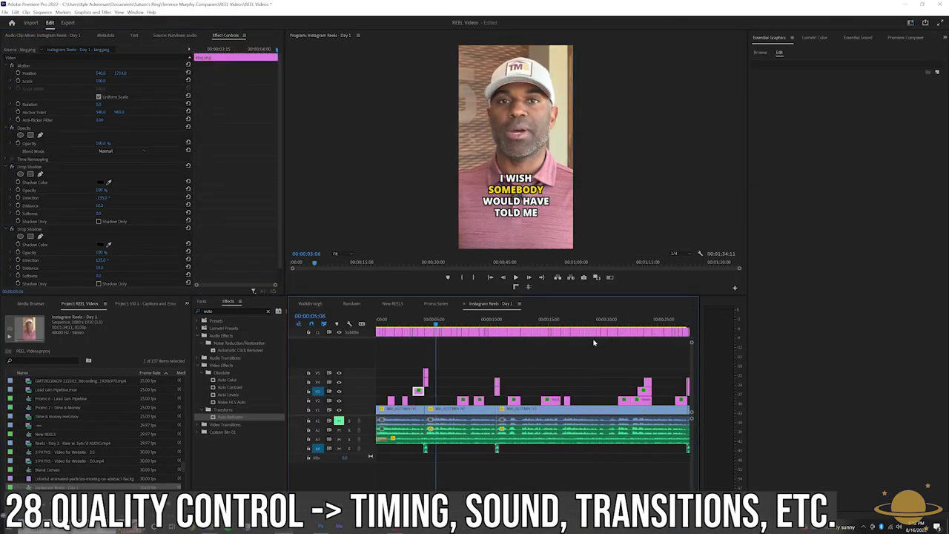
{"action": "left_click_drag", "start_coordinate": [466, 324], "coordinate": [579, 366]}
{"action": "left_click", "coordinate": [447, 365]}
{"action": "key", "text": "minus"}
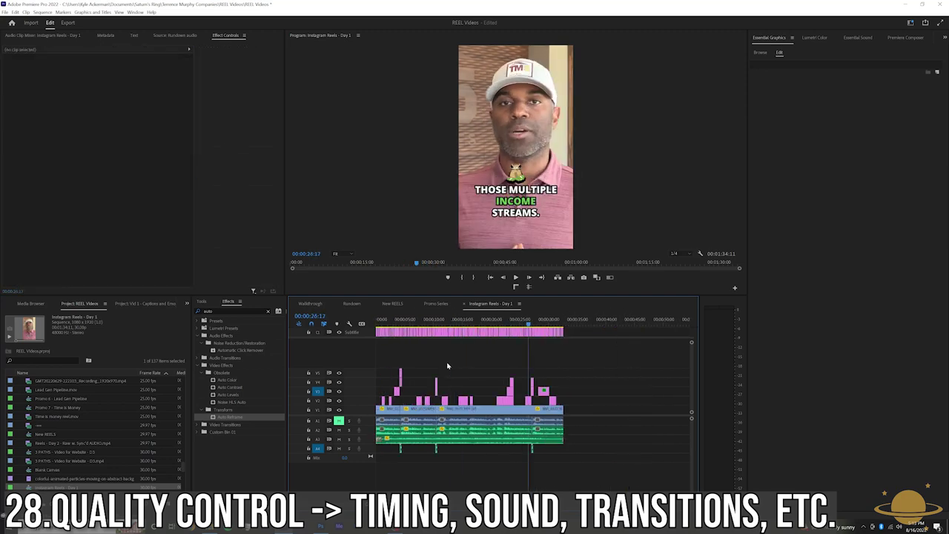
{"action": "key", "text": "equal"}
{"action": "key", "text": "j"}
{"action": "key", "text": "j"}
{"action": "key", "text": "j"}
{"action": "key", "text": "j"}
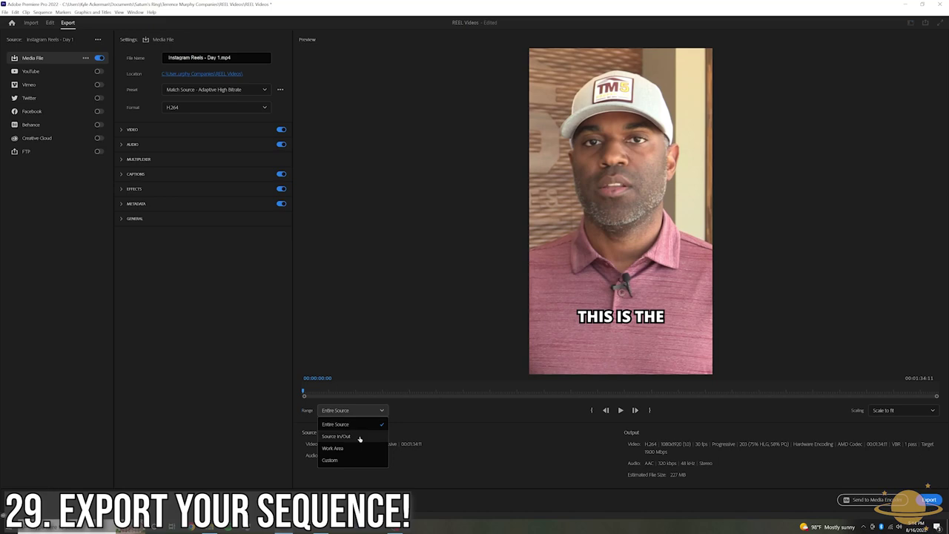
- Open the Export page for Instagram Reels - Day 1.mp4 and expand the Video settings
{"action": "left_click", "coordinate": [338, 437]}
{"action": "left_click", "coordinate": [131, 129]}
{"action": "left_click", "coordinate": [131, 247]}
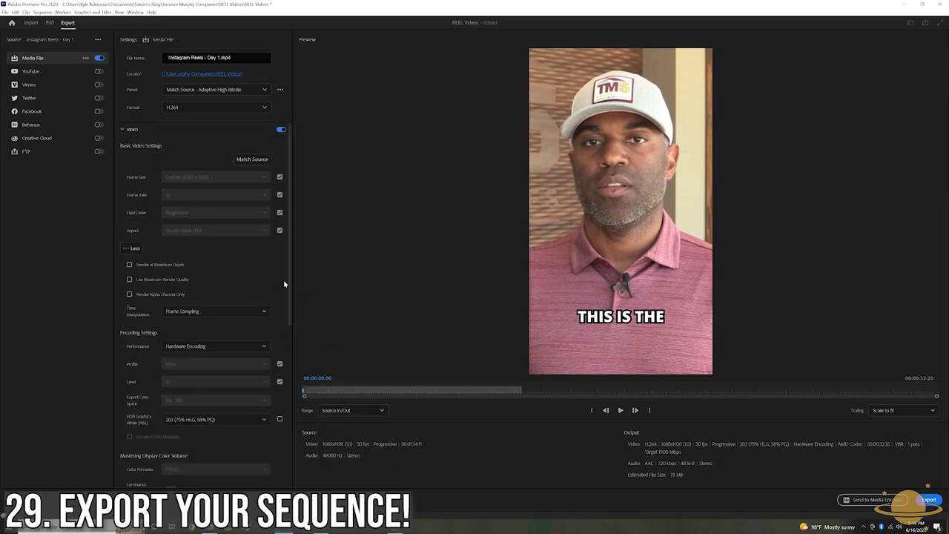